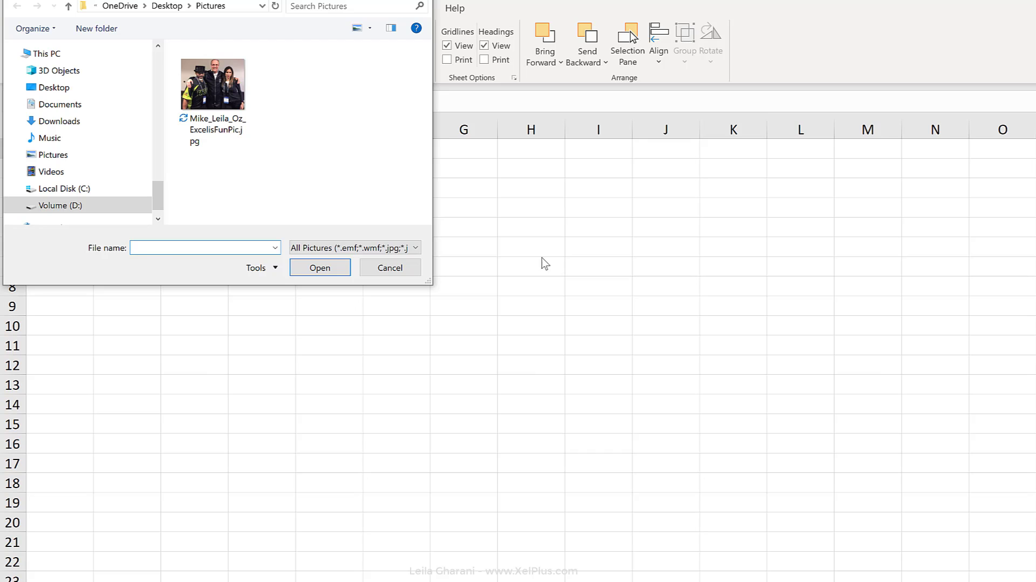
Set the group photo from the Pictures folder as the worksheet background
click(215, 127)
click(316, 268)
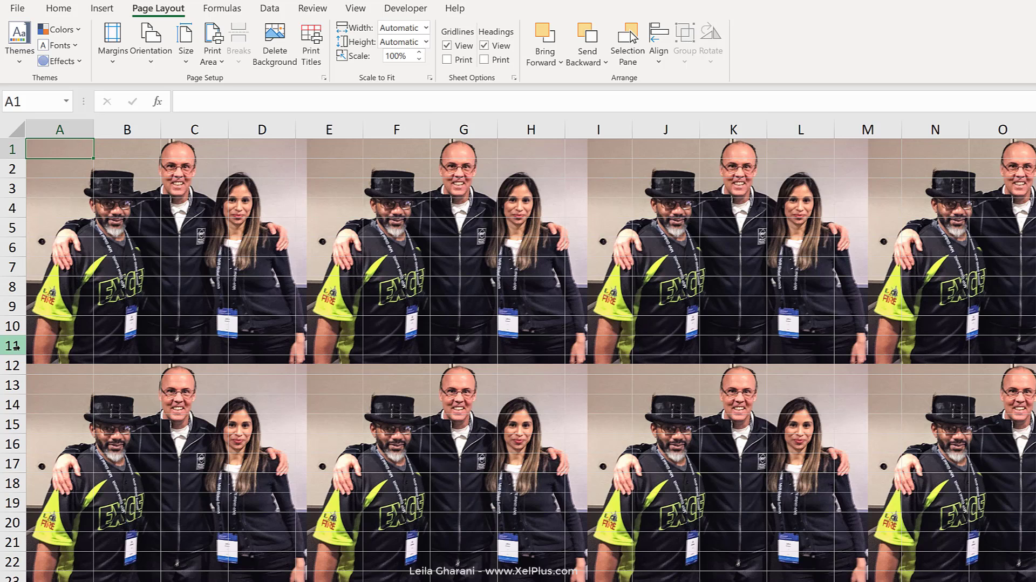
Narrow columns A to H equally so column H ends at the edge of the first background photo
click(270, 134)
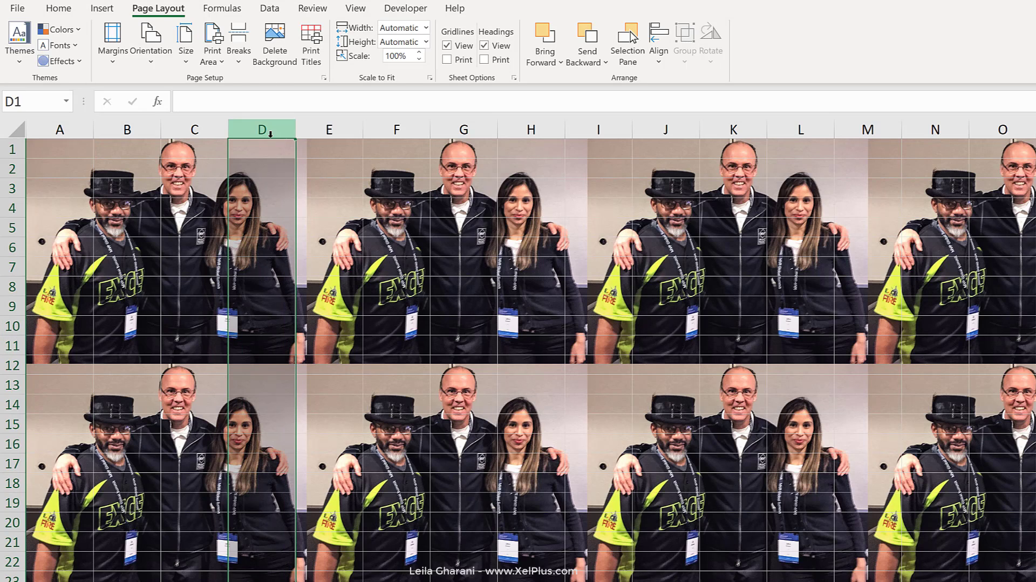
drag(69, 129, 539, 129)
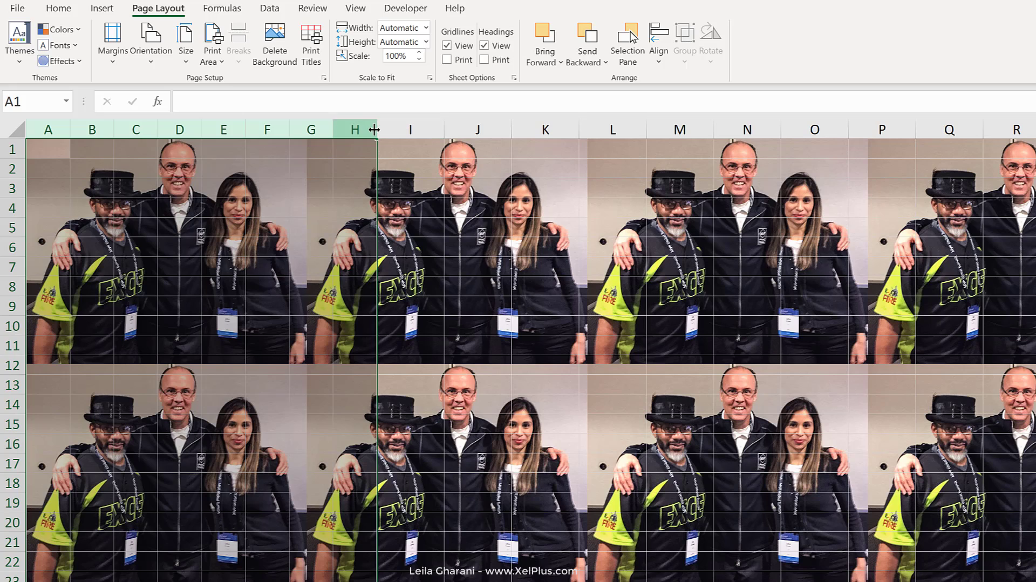
drag(375, 130, 308, 129)
click(294, 152)
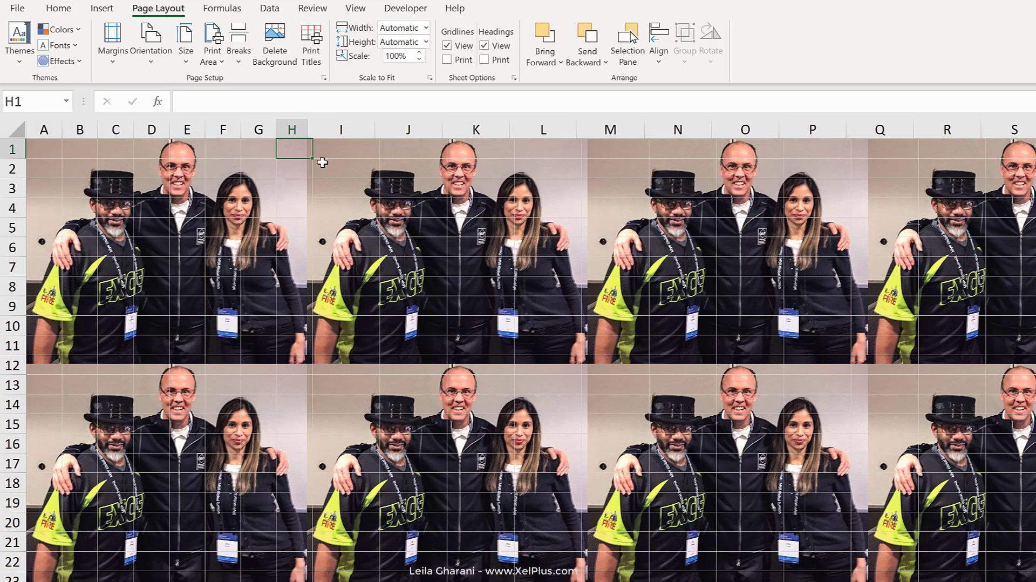
Hide all rows from row 12 to the end of the sheet
click(270, 383)
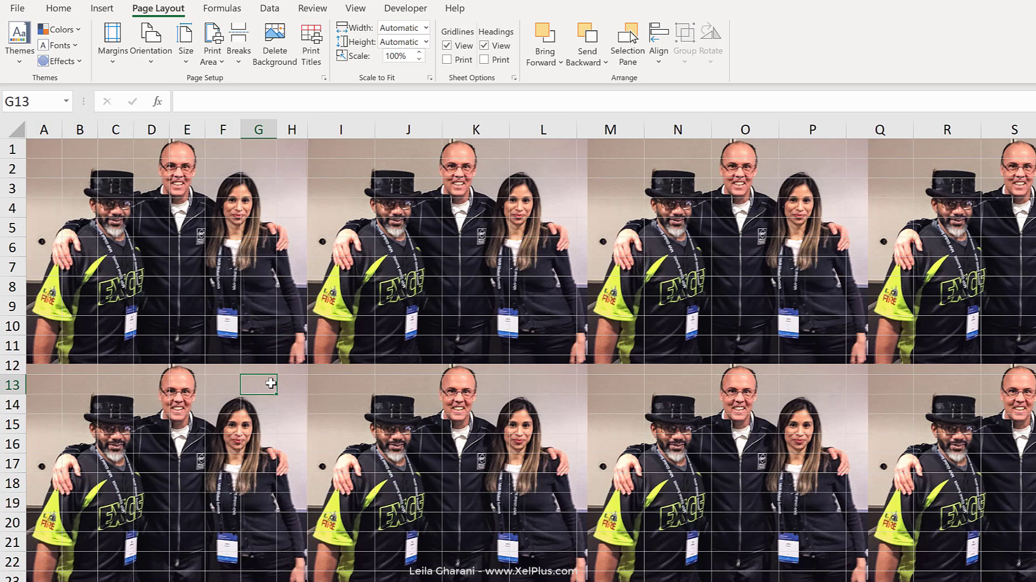
click(7, 367)
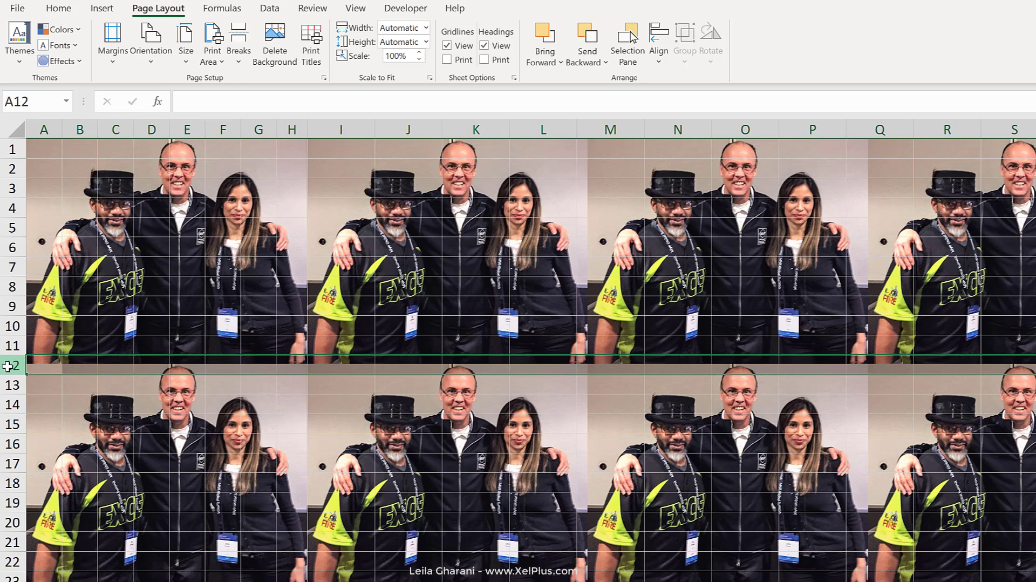
key(ctrl+shift+Down)
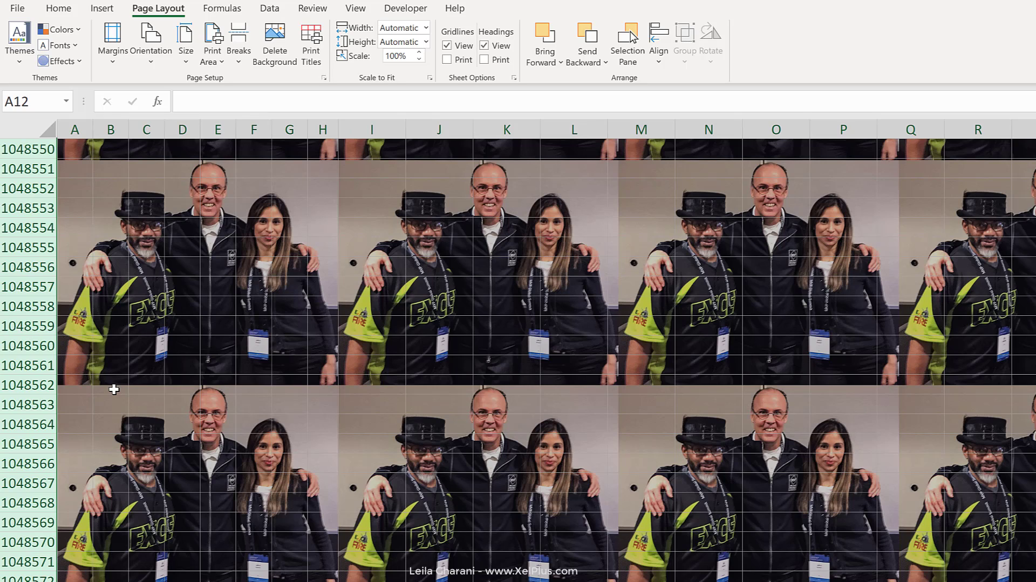
right_click(139, 378)
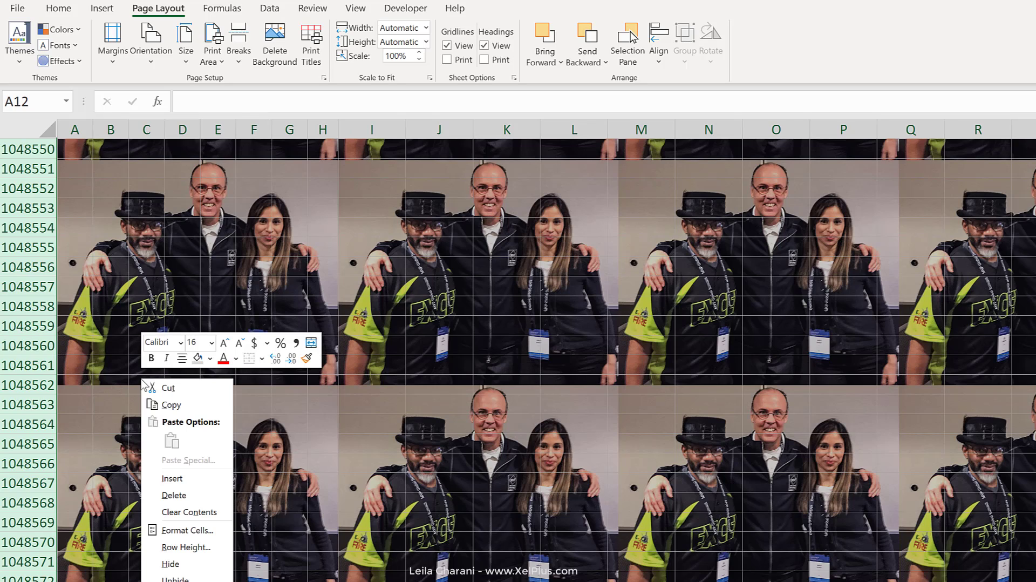
click(177, 562)
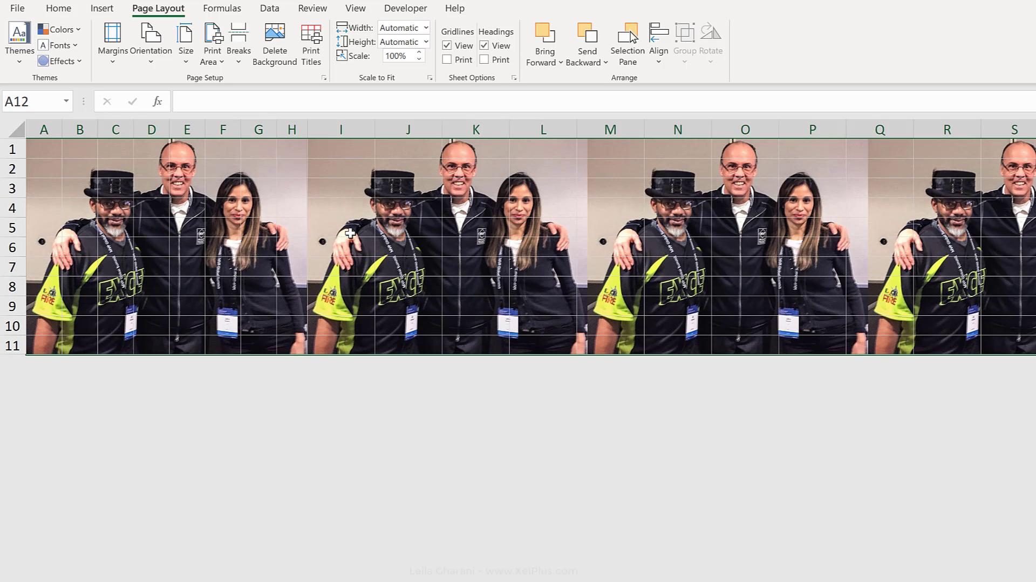
click(350, 232)
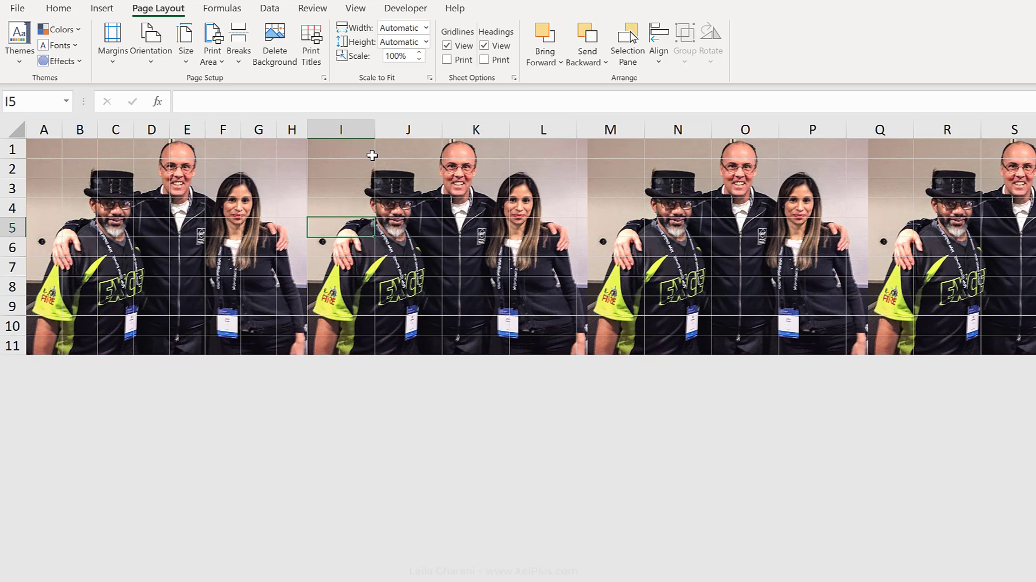
Hide all columns from column J to the end of the sheet, keeping column I for the controls
drag(366, 149, 361, 344)
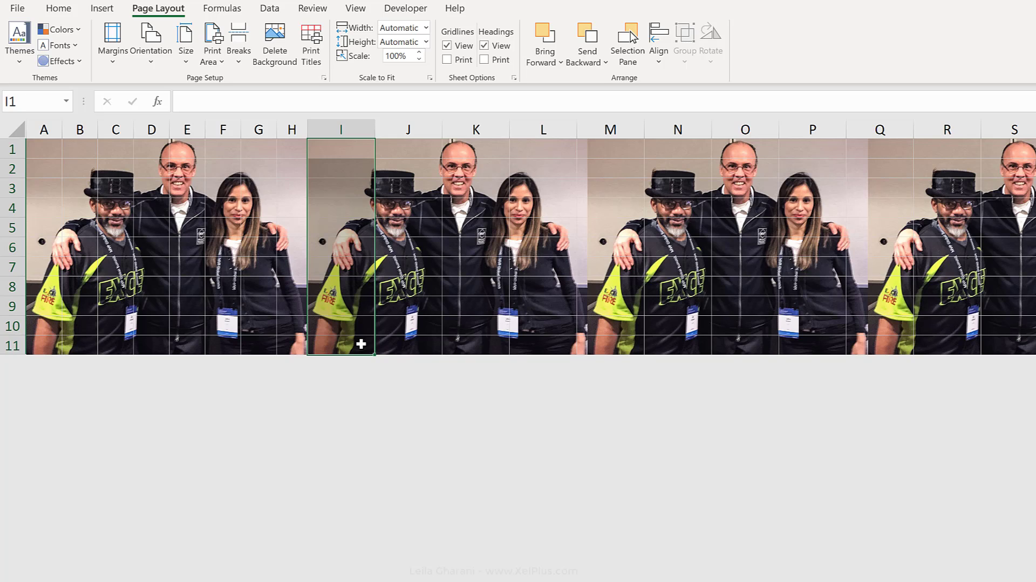
click(412, 128)
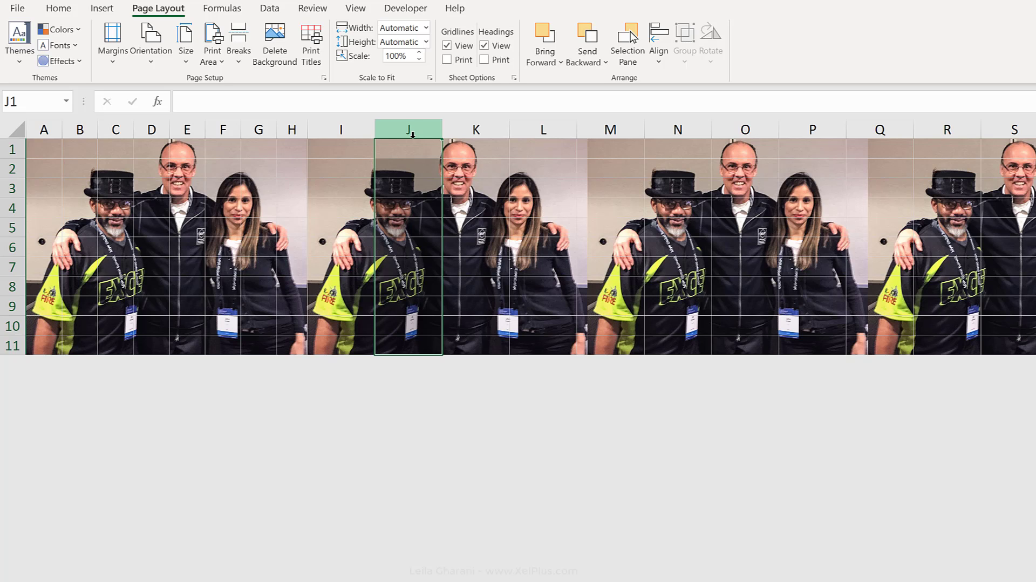
key(ctrl+shift+Right)
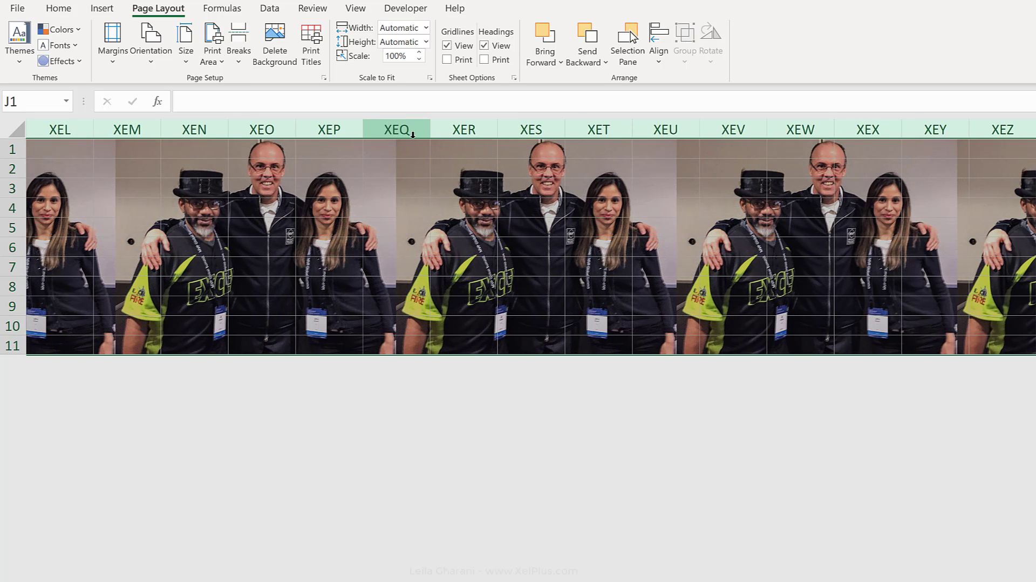
right_click(394, 193)
click(438, 375)
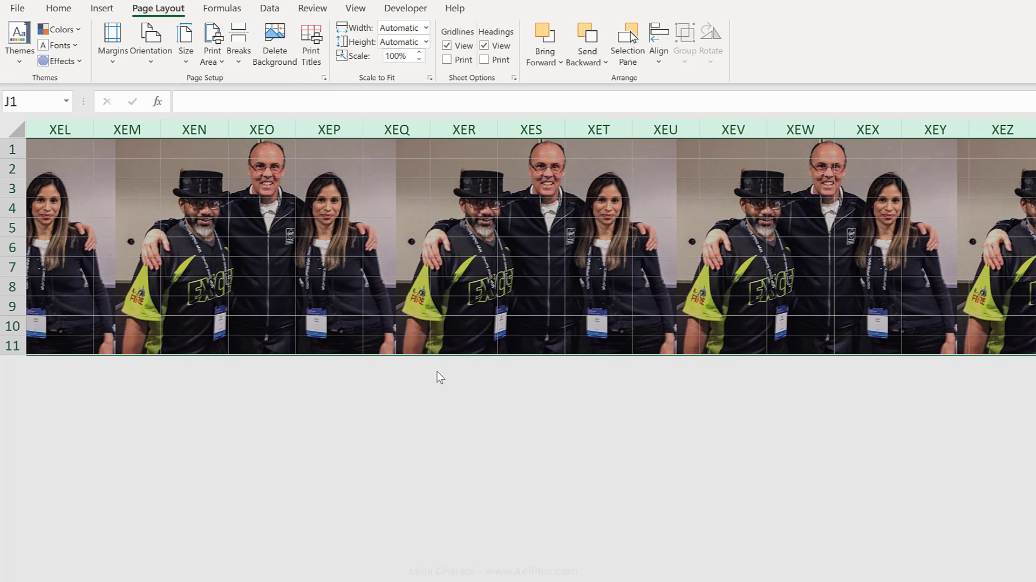
click(325, 147)
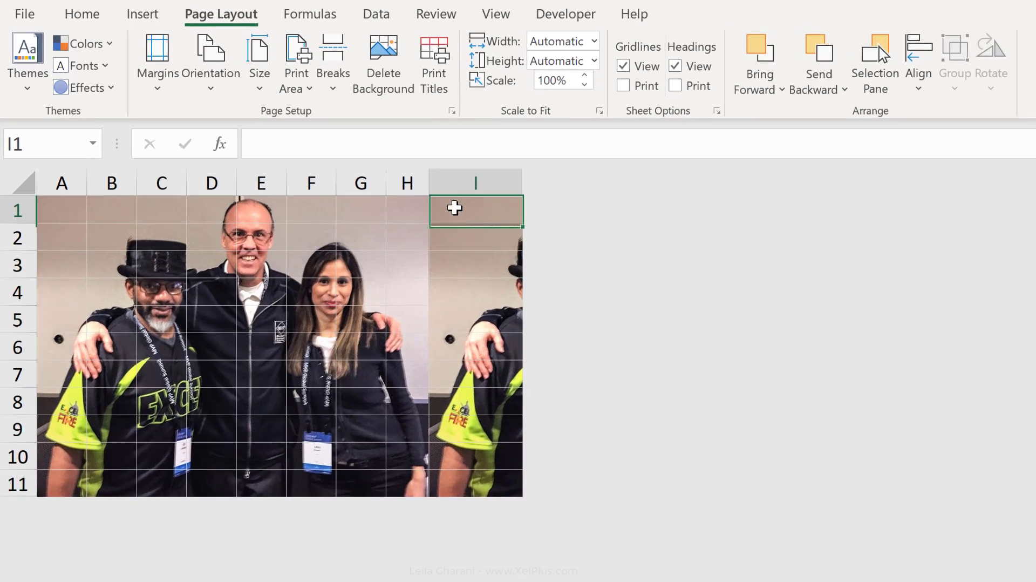
Fill column I with the lightest grey theme colour and widen the column slightly
drag(455, 208, 503, 507)
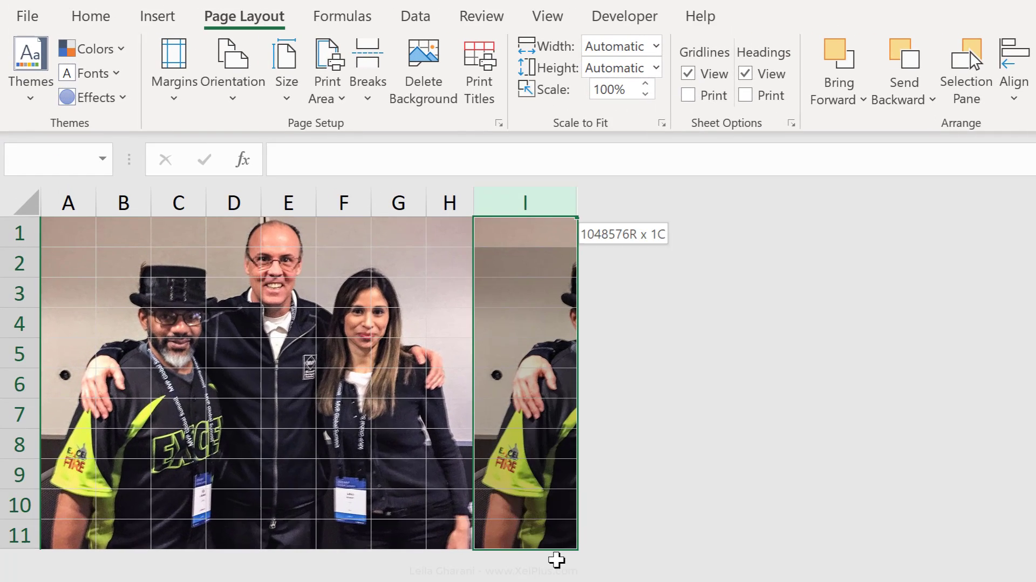
click(82, 14)
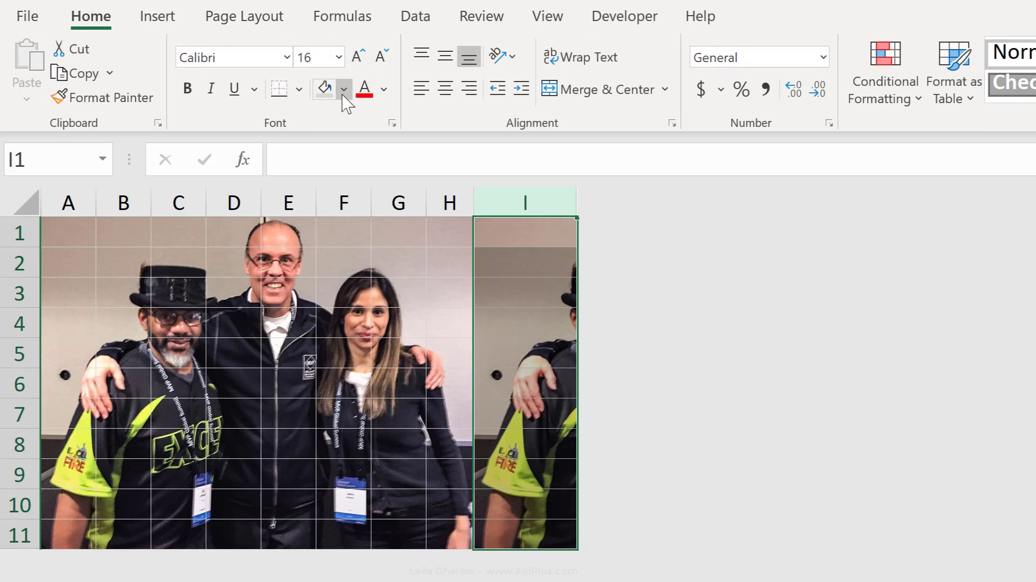
click(342, 95)
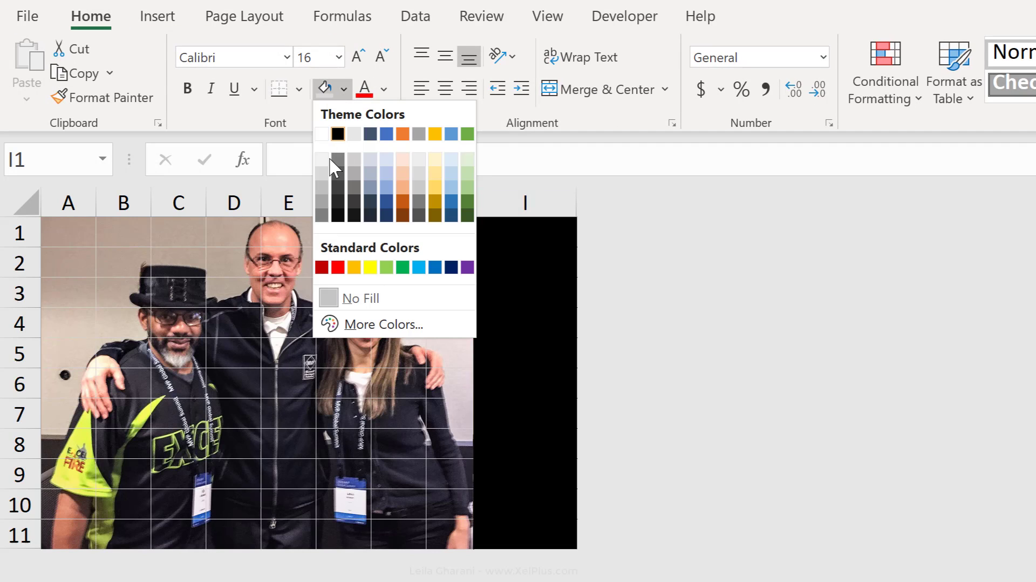
click(326, 167)
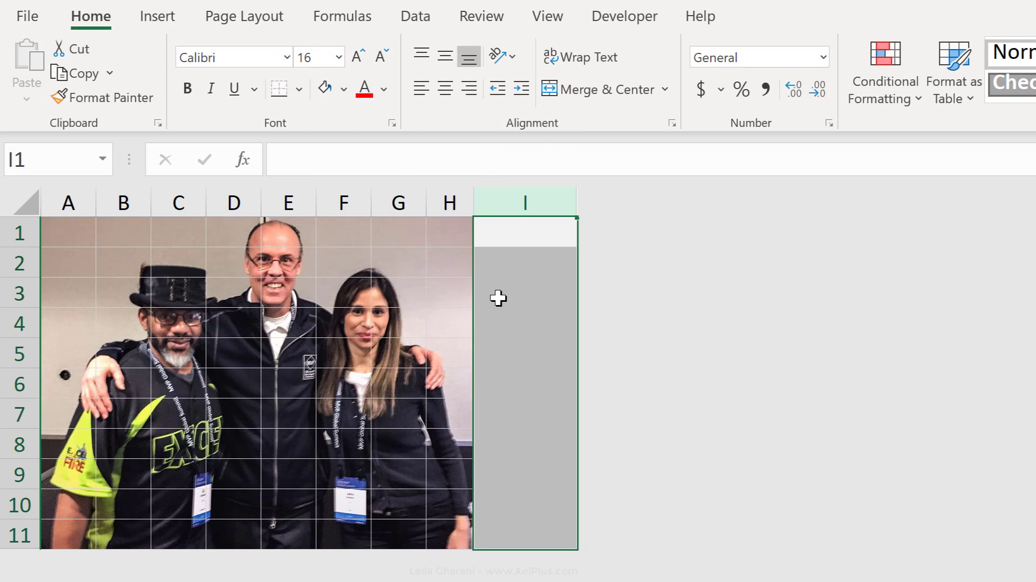
click(564, 263)
click(564, 293)
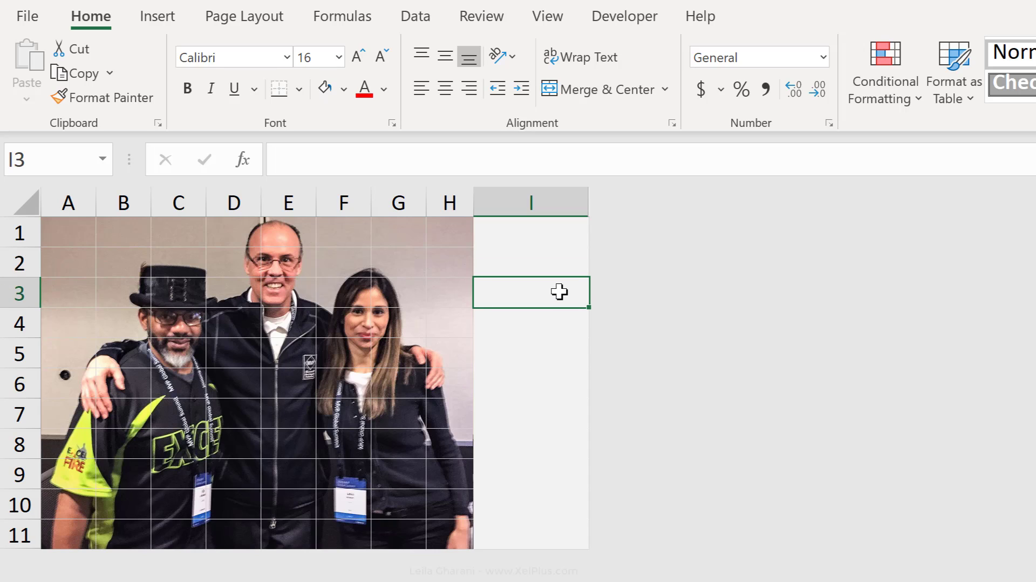
Enter the label "Completed" in cell I1
click(540, 259)
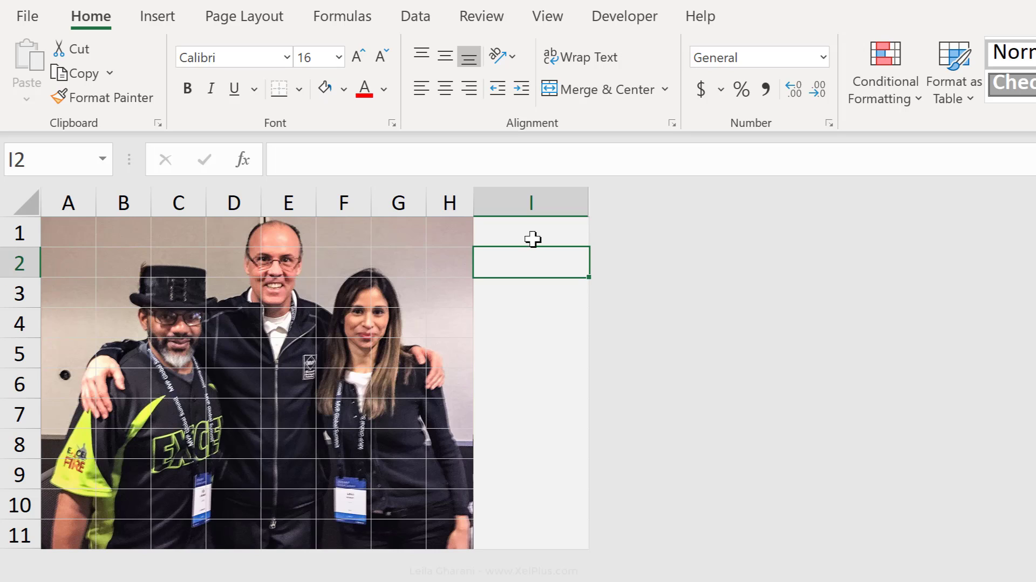
click(533, 233)
text(Completed)
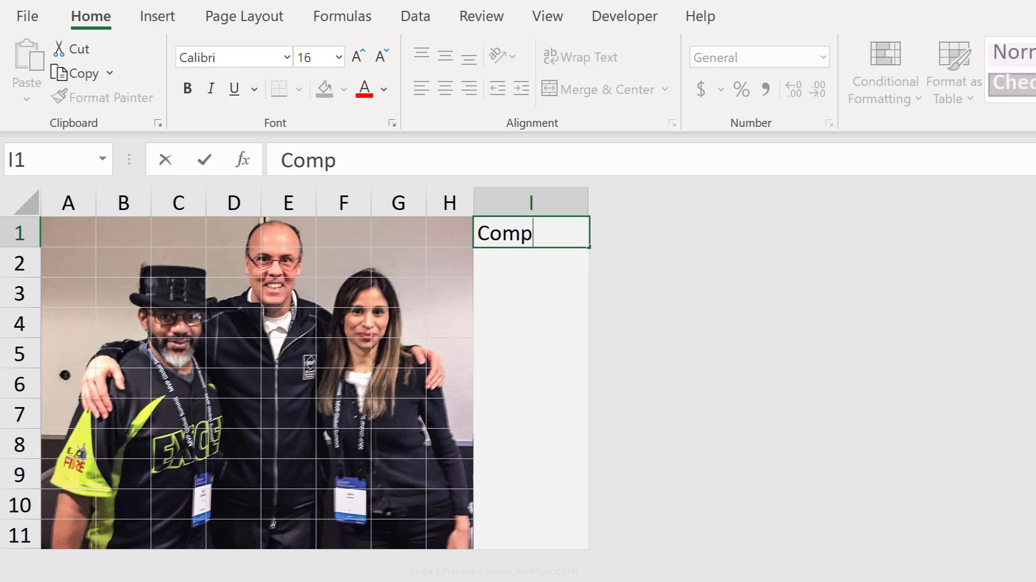
key(Return)
key(Return)
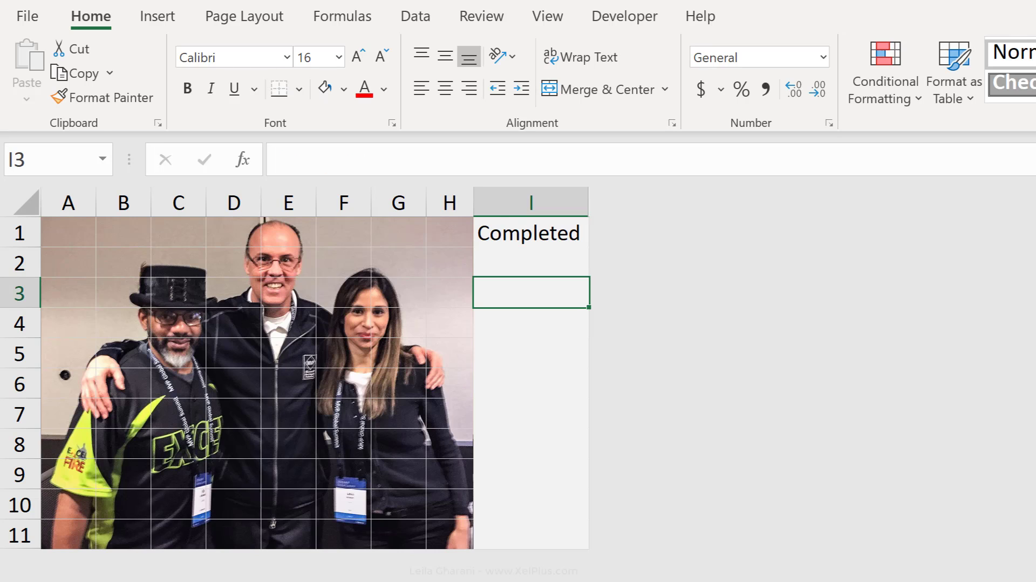
Open the ribbon customization options to check where the Developer commands are enabled
click(648, 14)
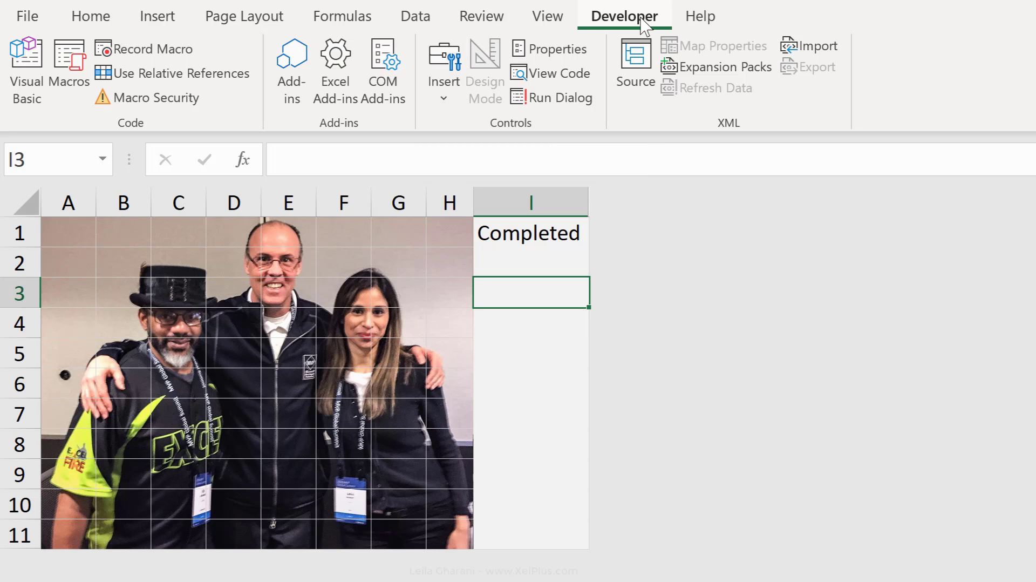
right_click(951, 108)
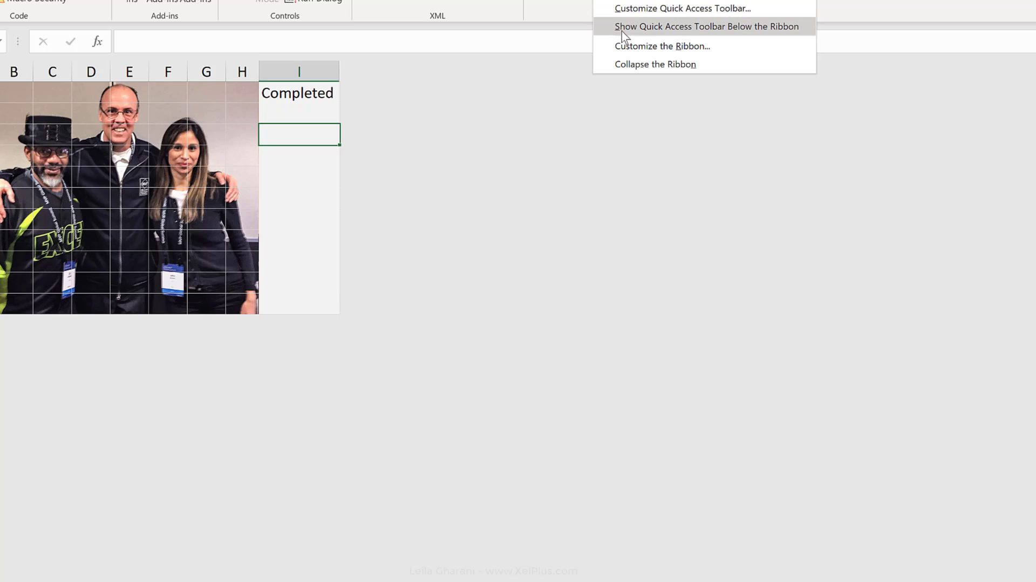
click(629, 46)
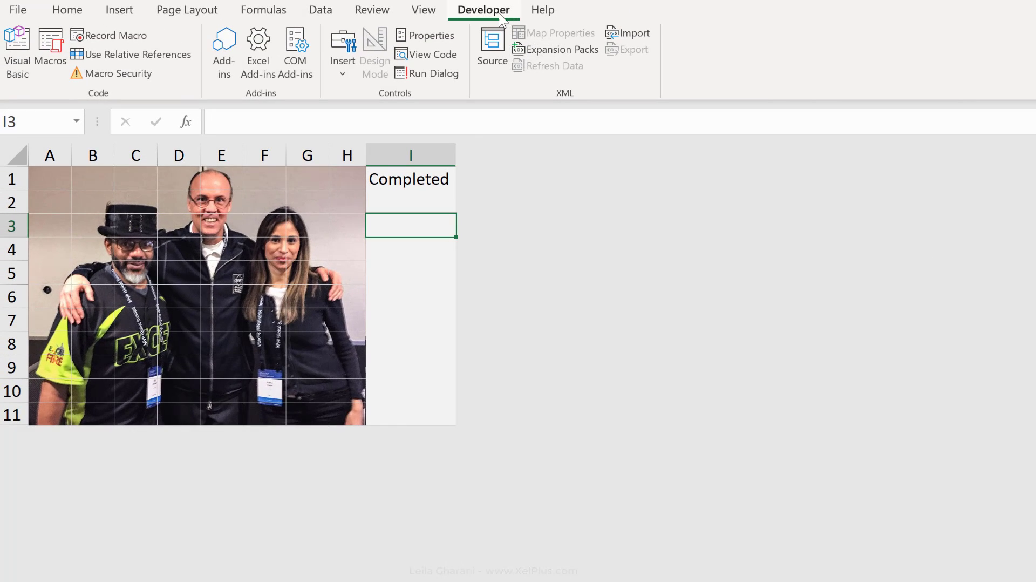
Draw a spin button form control in column I, spanning about rows 3 to 6 below the label
click(349, 70)
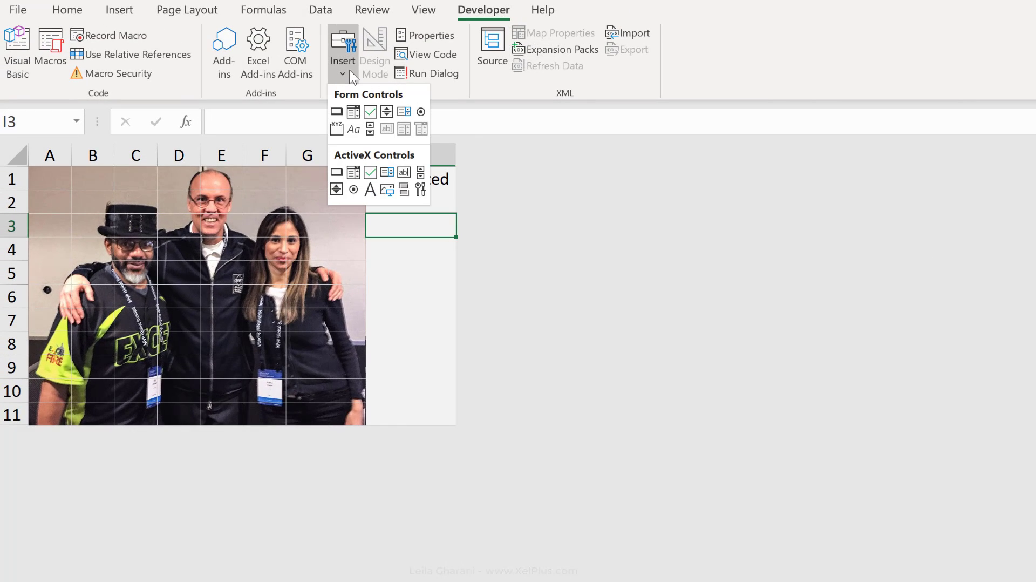
click(386, 112)
drag(393, 235, 425, 289)
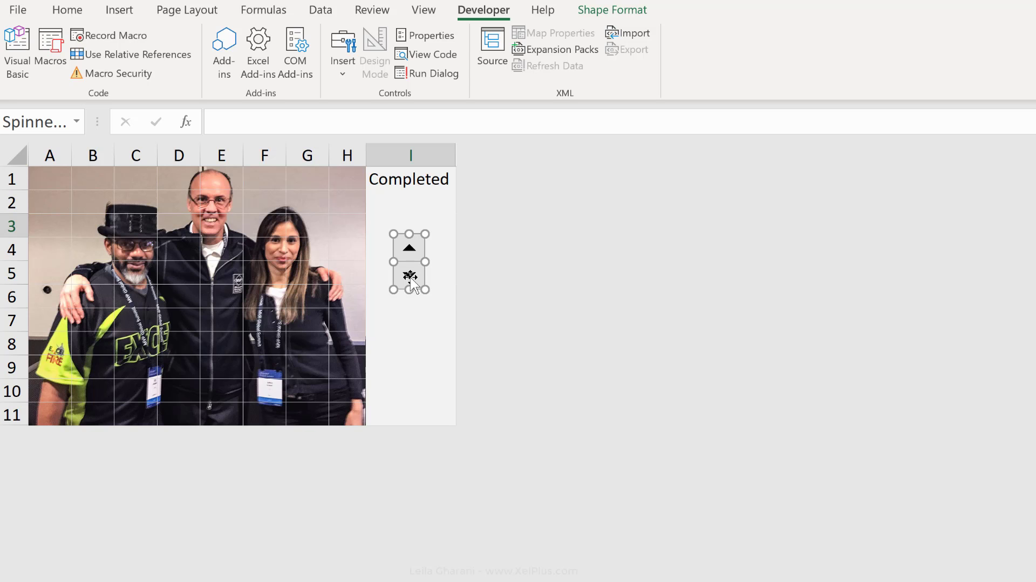
Set the spin button's maximum value to 100 and incremental change to 5, and link it to cell $I$2
right_click(410, 277)
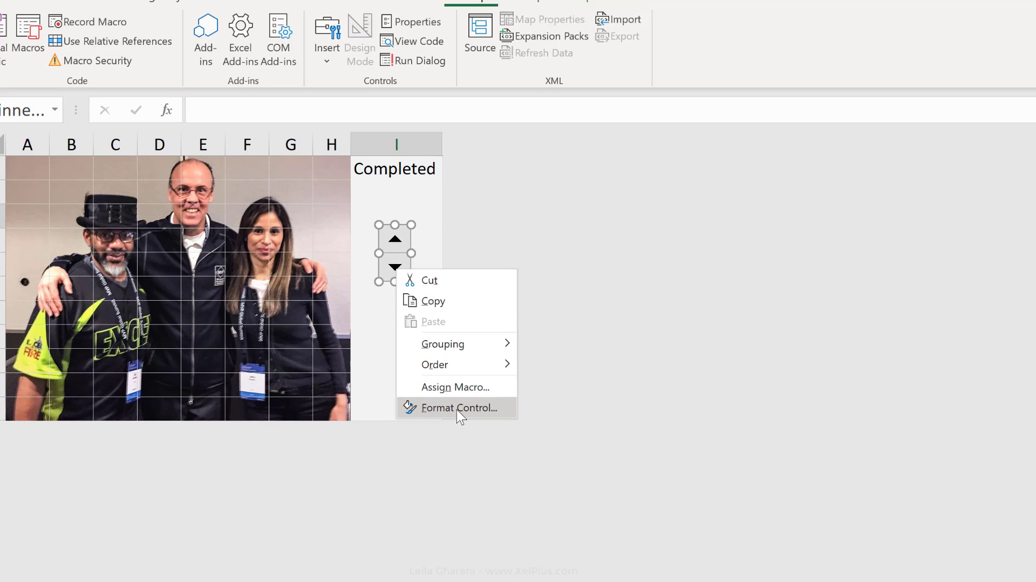
click(470, 413)
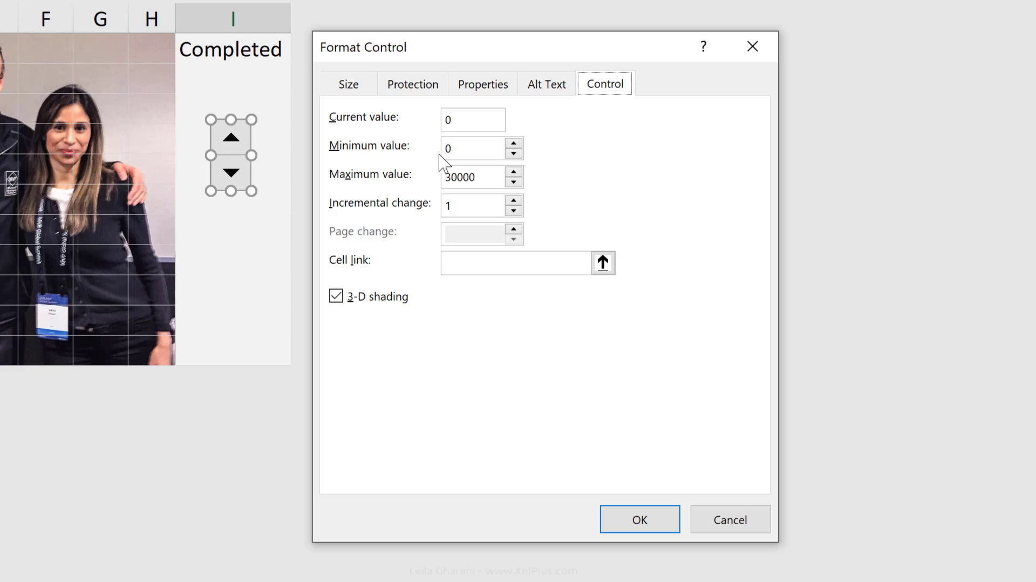
click(458, 153)
drag(474, 177, 423, 185)
text(1)
click(470, 206)
double_click(447, 205)
click(218, 78)
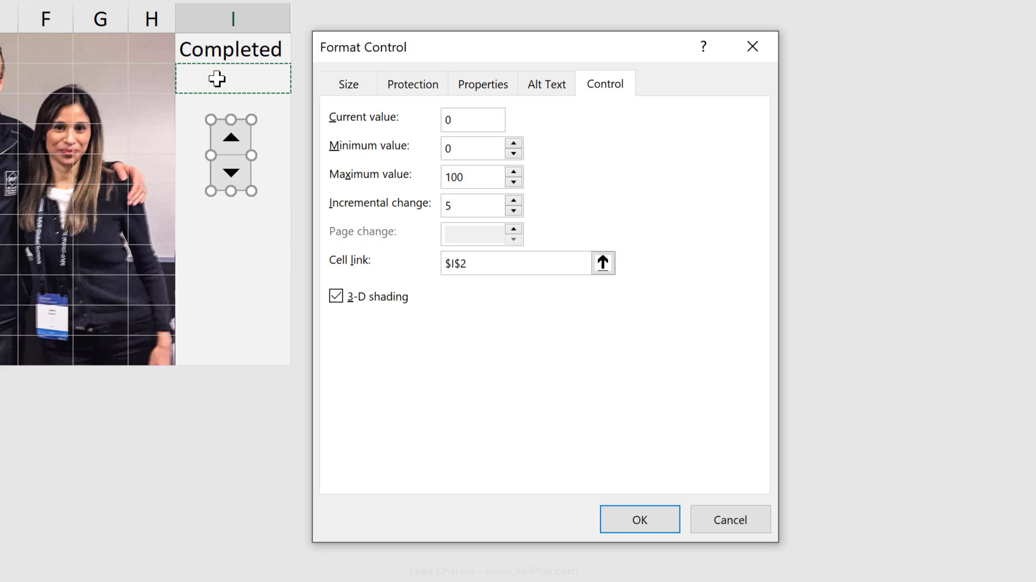
click(632, 519)
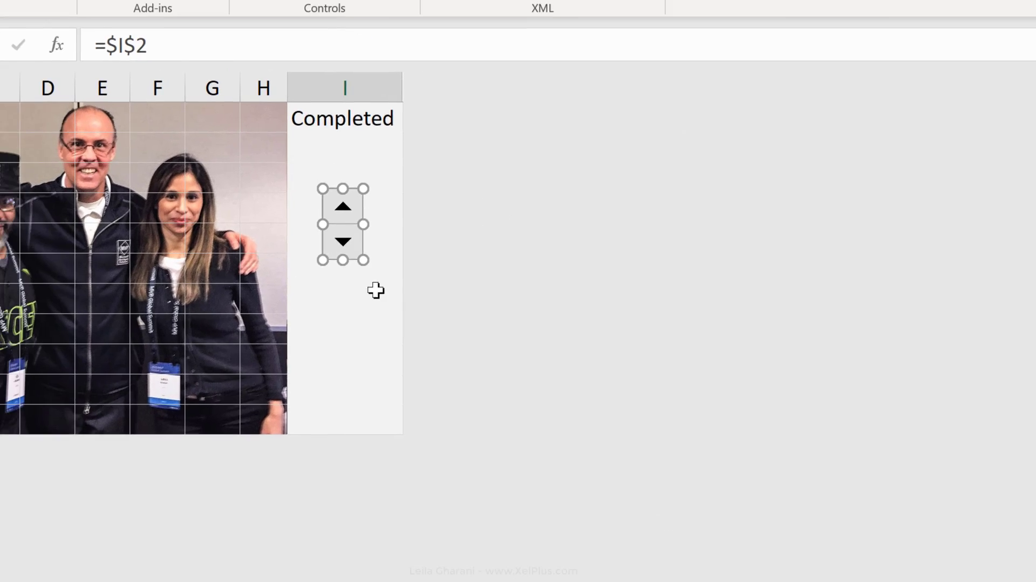
Test the spin button by raising the value in cell I2 to 20 and lowering it to 5
click(376, 290)
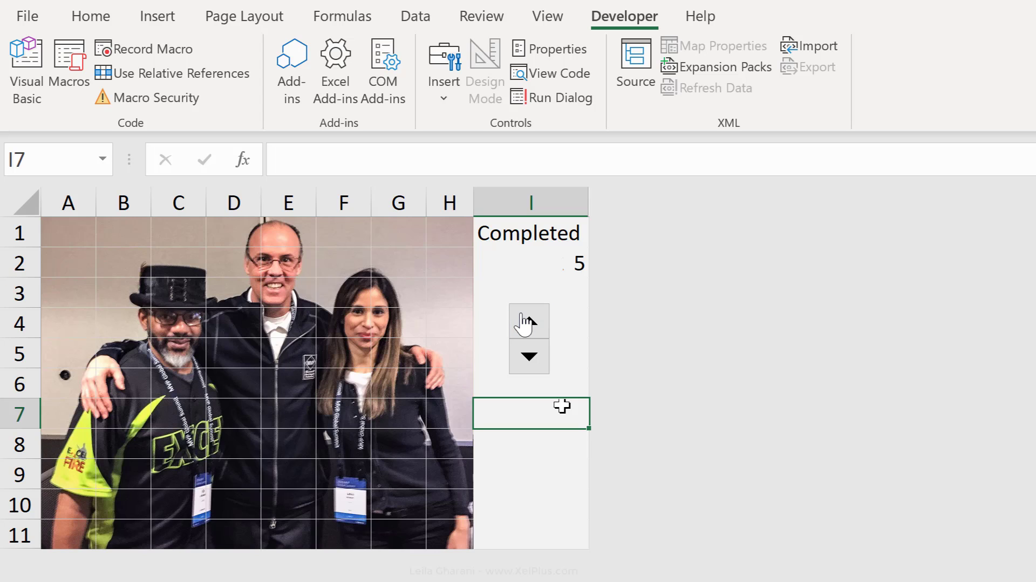
click(524, 322)
click(523, 323)
click(523, 323)
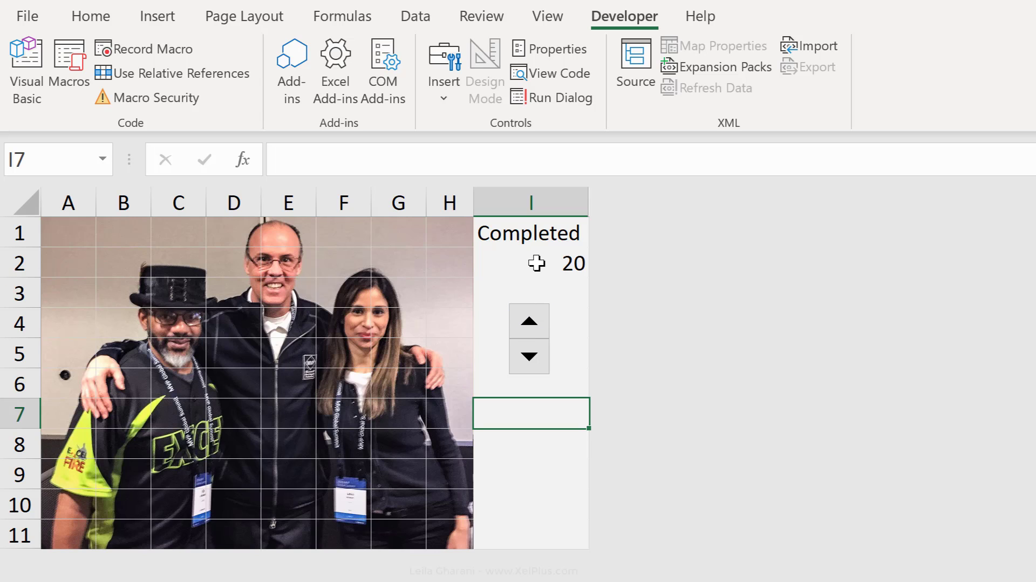
click(544, 357)
click(543, 357)
click(544, 357)
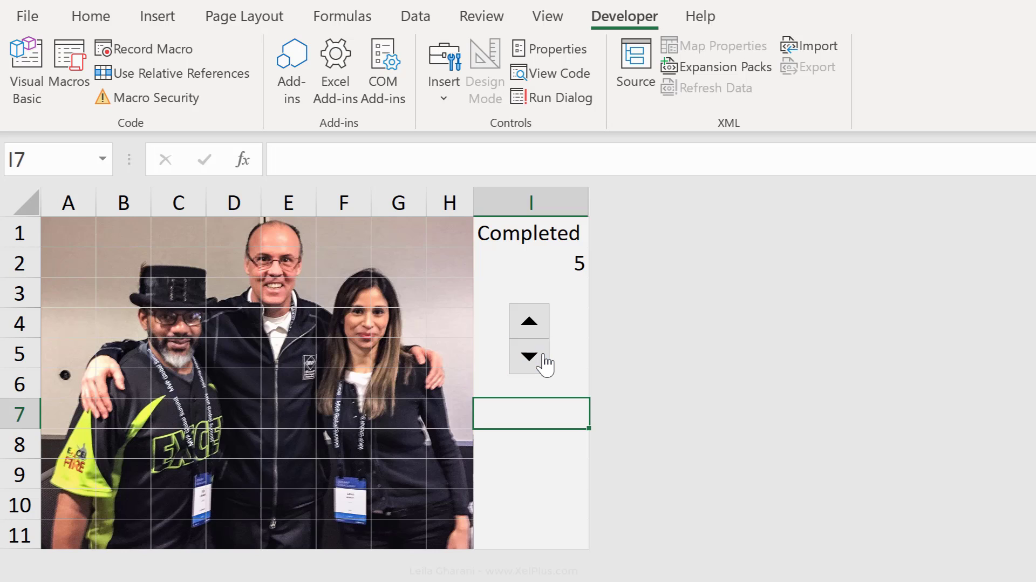
Center the value in cell I2 horizontally
click(565, 271)
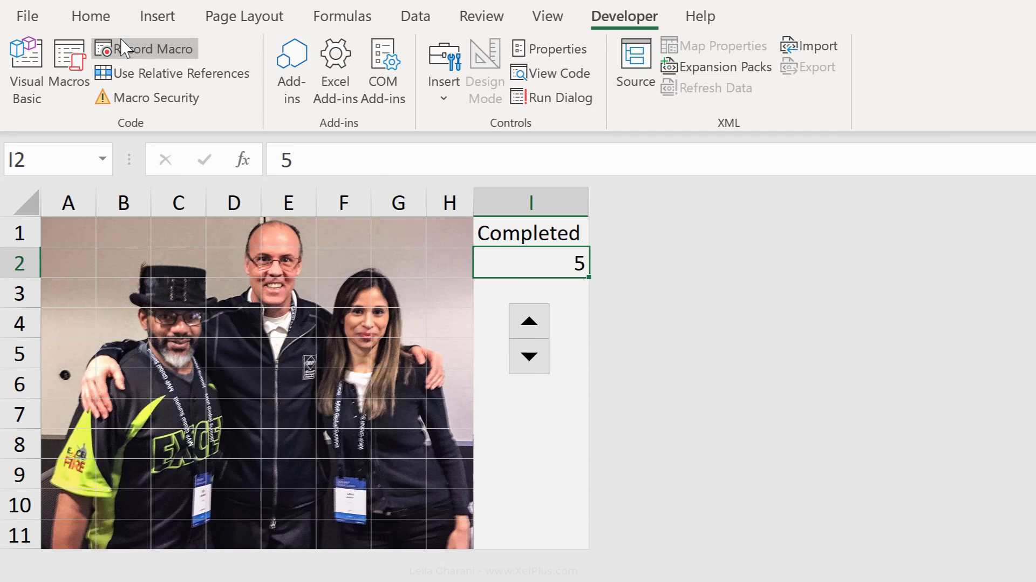
click(100, 23)
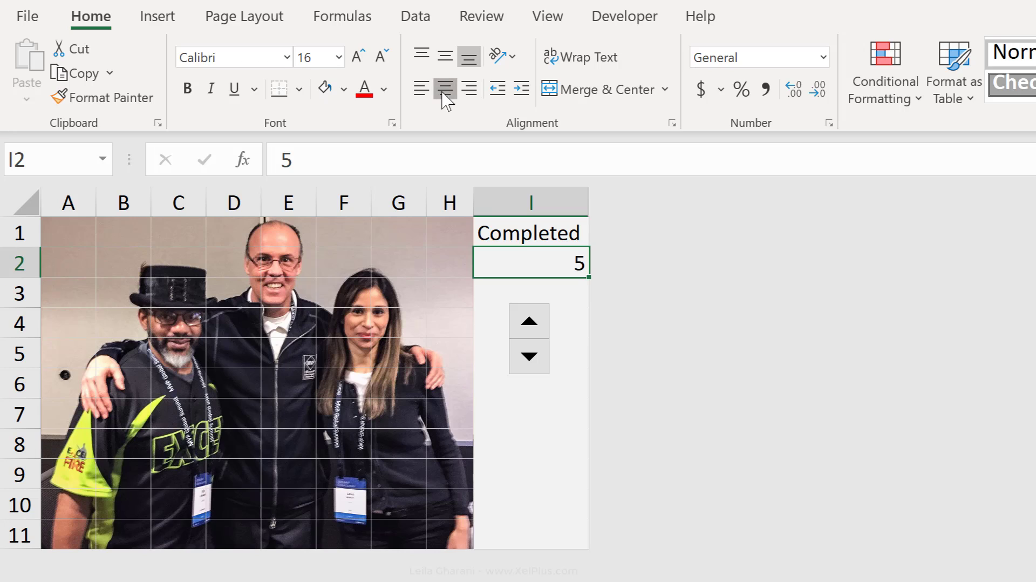
click(445, 88)
click(341, 357)
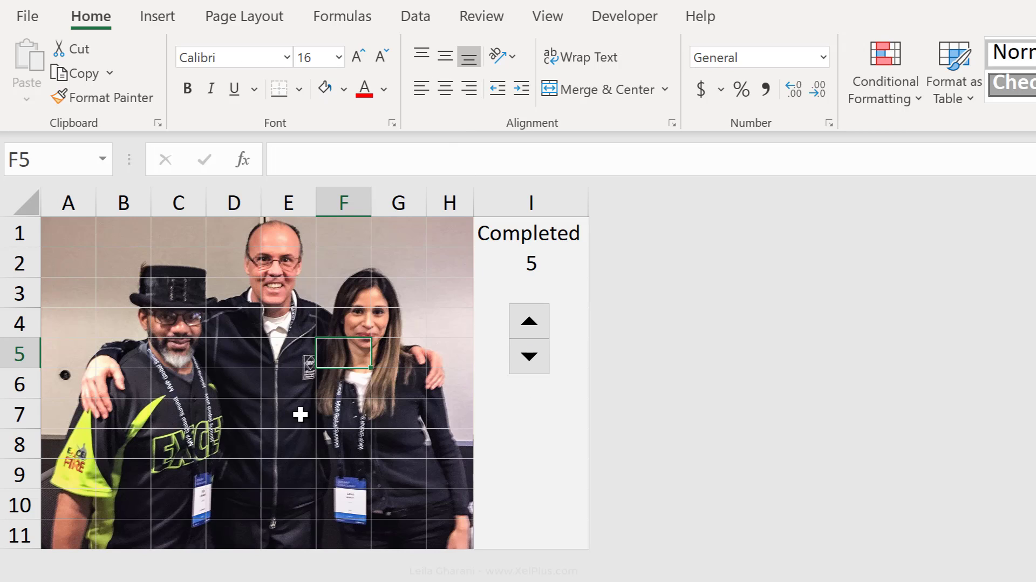
click(551, 257)
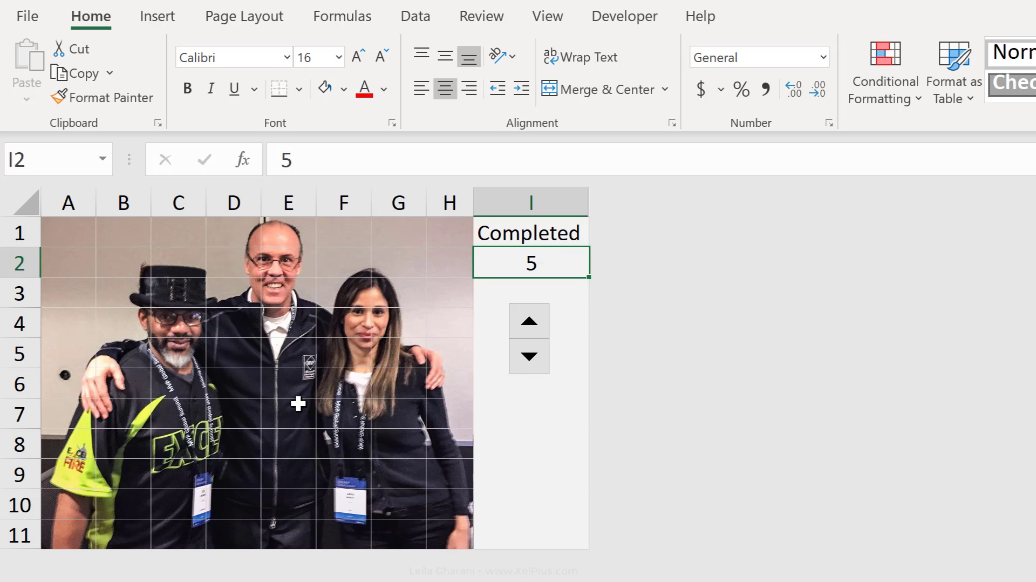
click(297, 389)
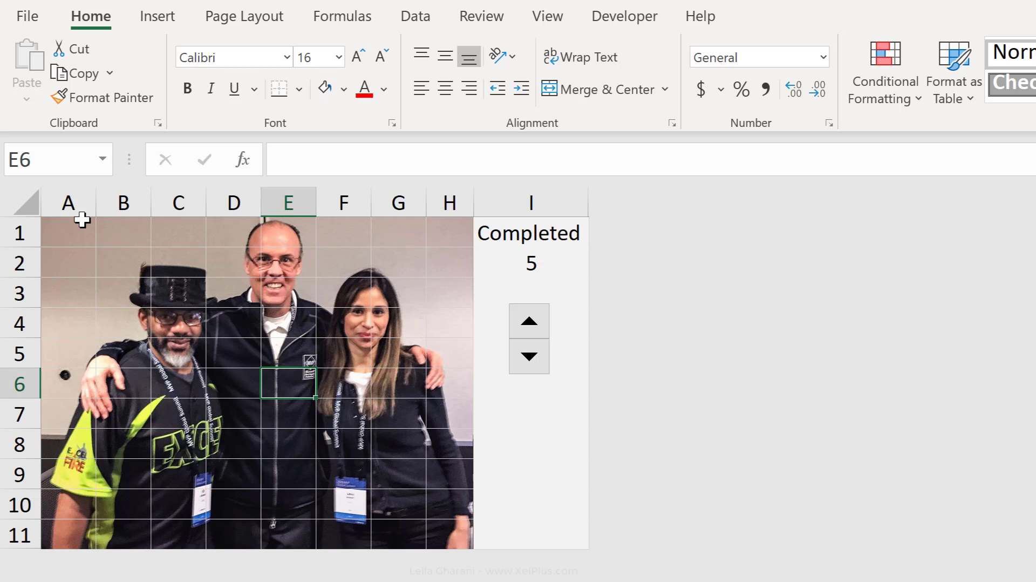
Fill the whole range A1:H11 with the formula =RANDBETWEEN(1,100)
click(71, 233)
drag(70, 233, 440, 527)
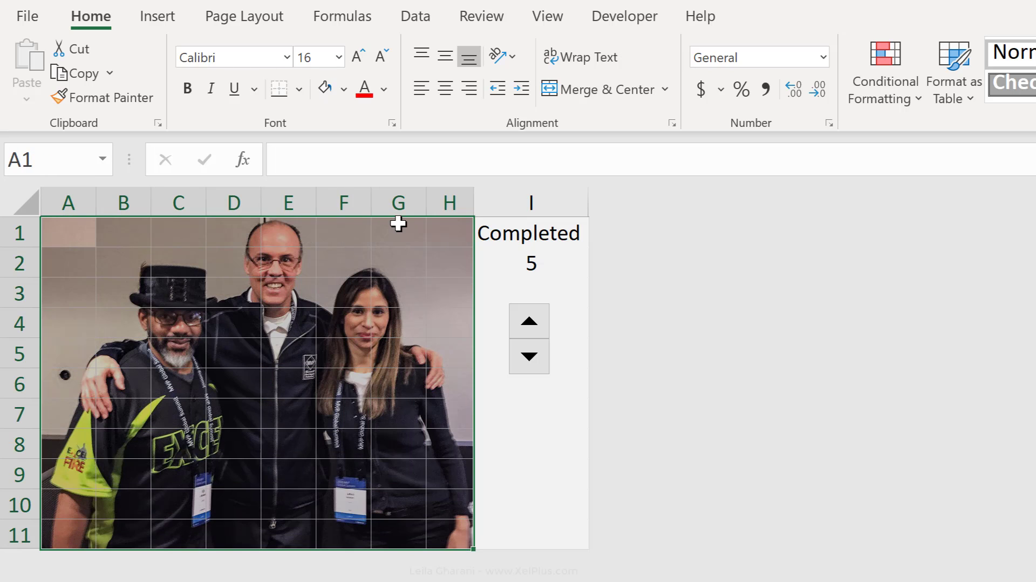
click(431, 161)
text(=rand)
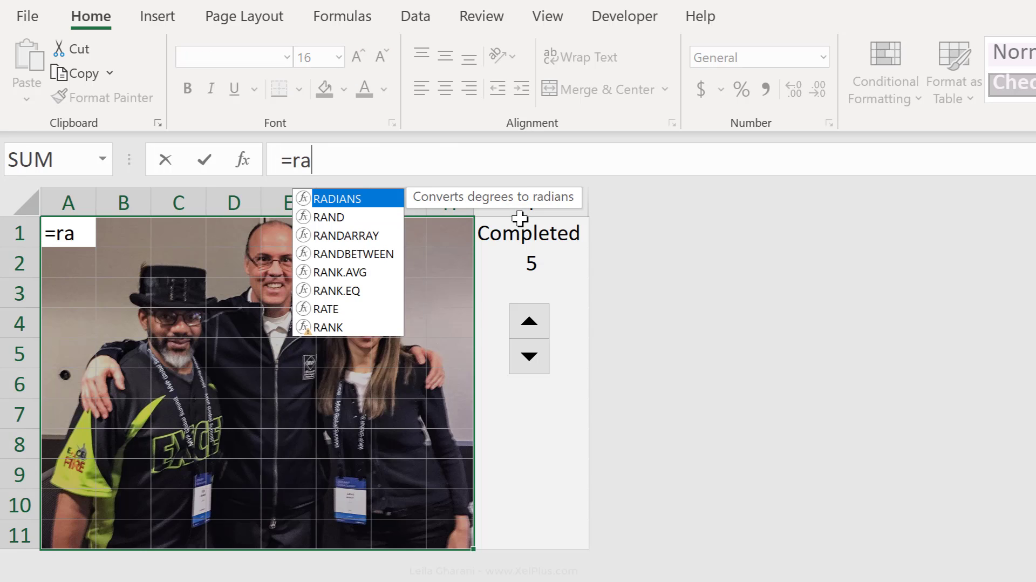
key(Down)
key(Down)
key(Tab)
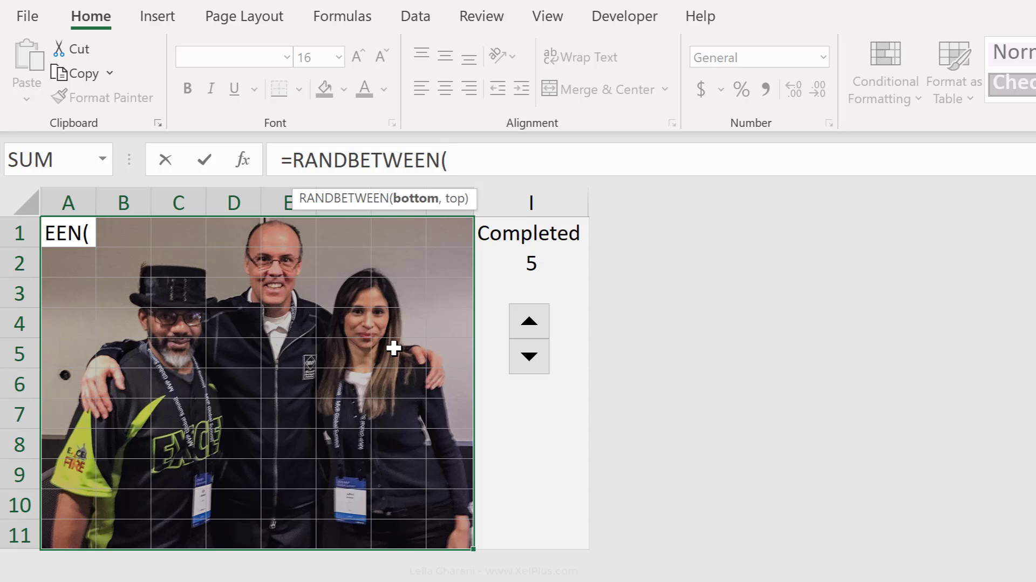
text(1,100)
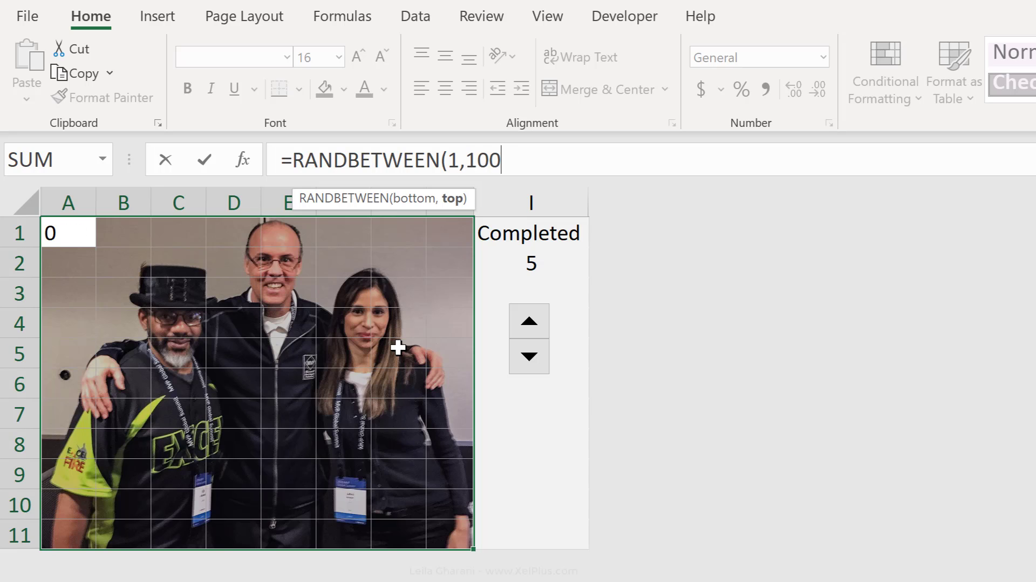
text())
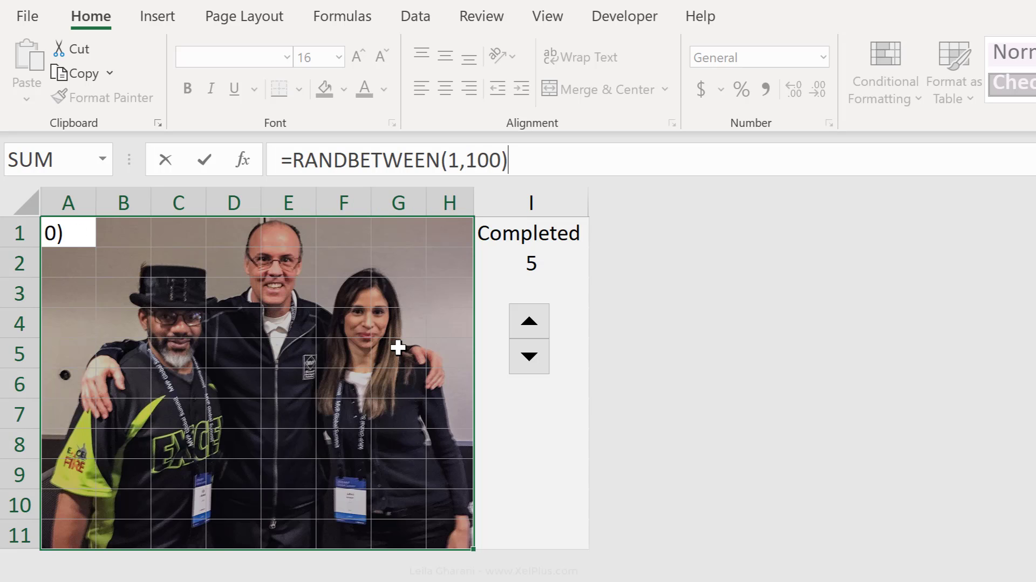
key(ctrl+Return)
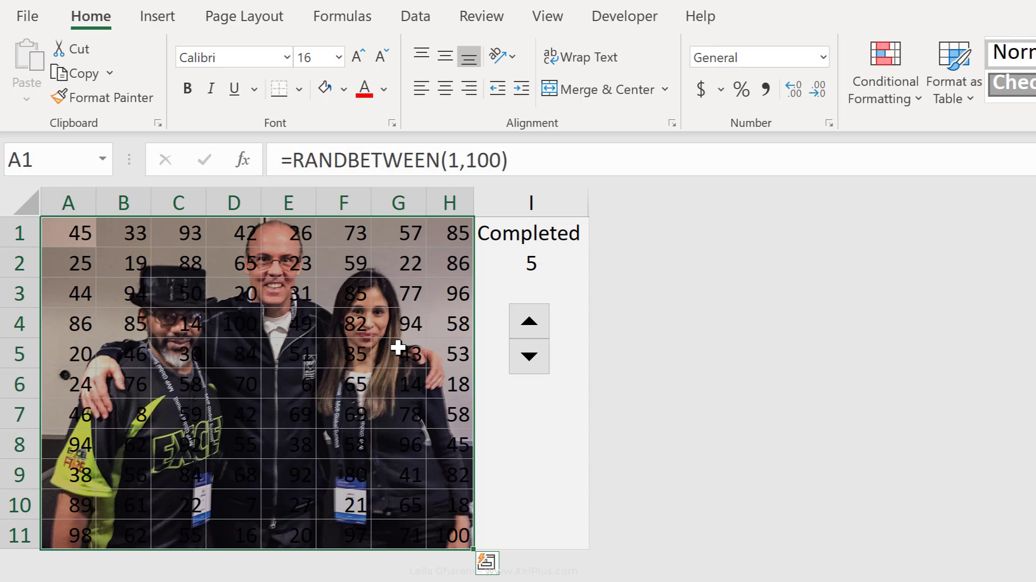
Recalculate the sheet several times to check that the random numbers in A1:H11 refresh
click(245, 302)
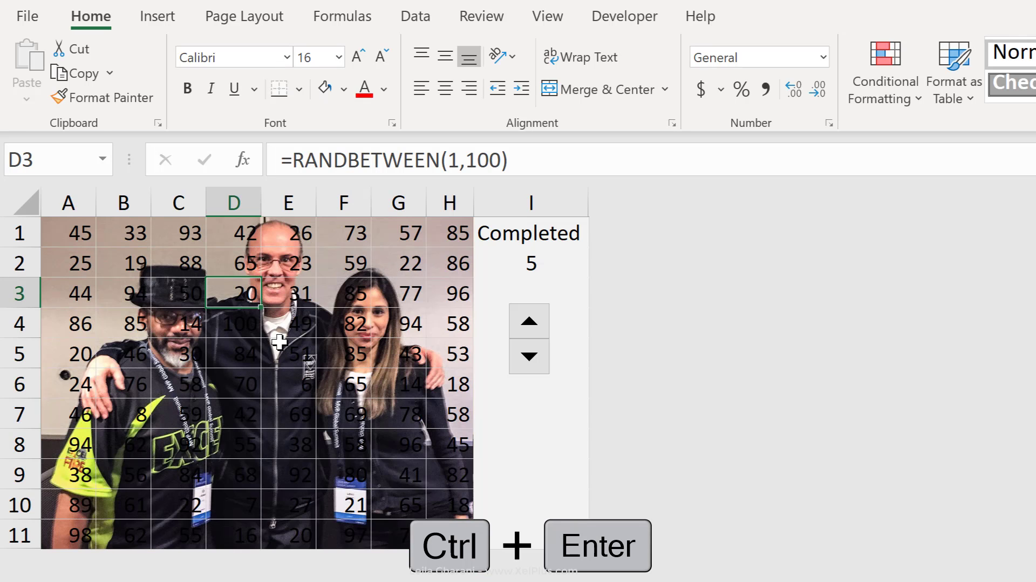
key(F9)
key(F9)
key(F9)
key(F9)
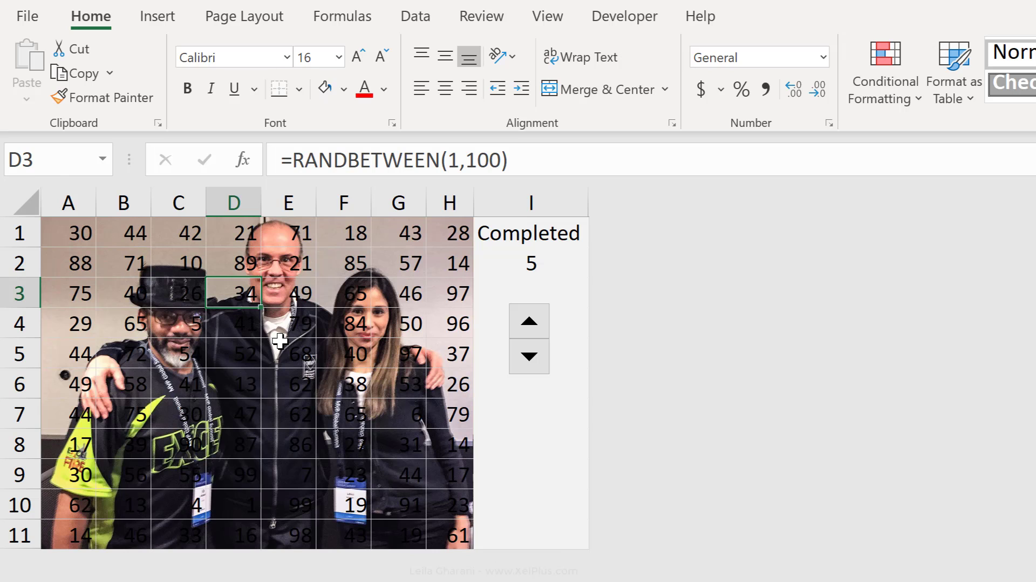
Replace the random-number formulas in A1:H11 with static values by copying the range and pasting it over itself as values
drag(70, 232, 441, 538)
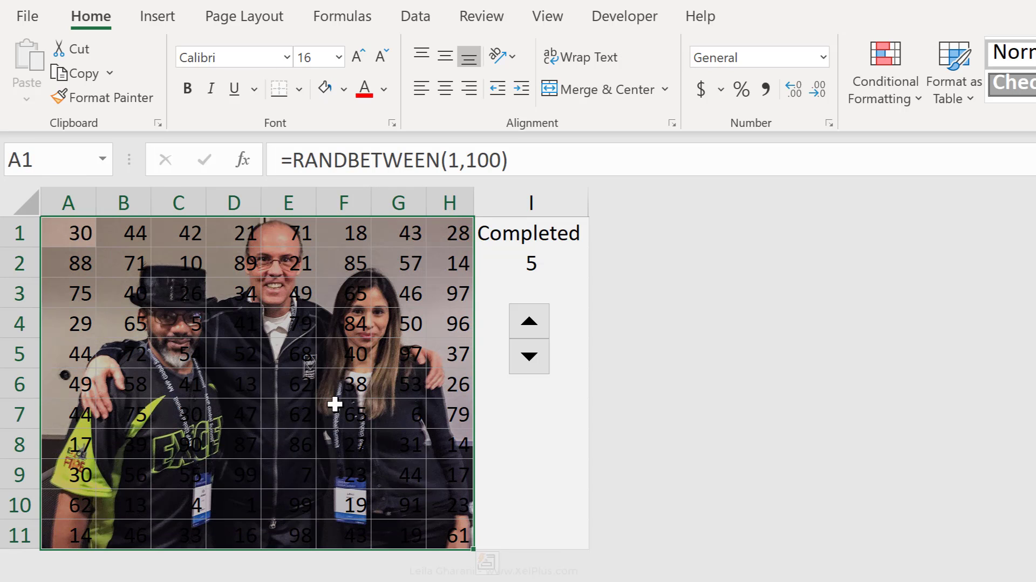
right_click(257, 367)
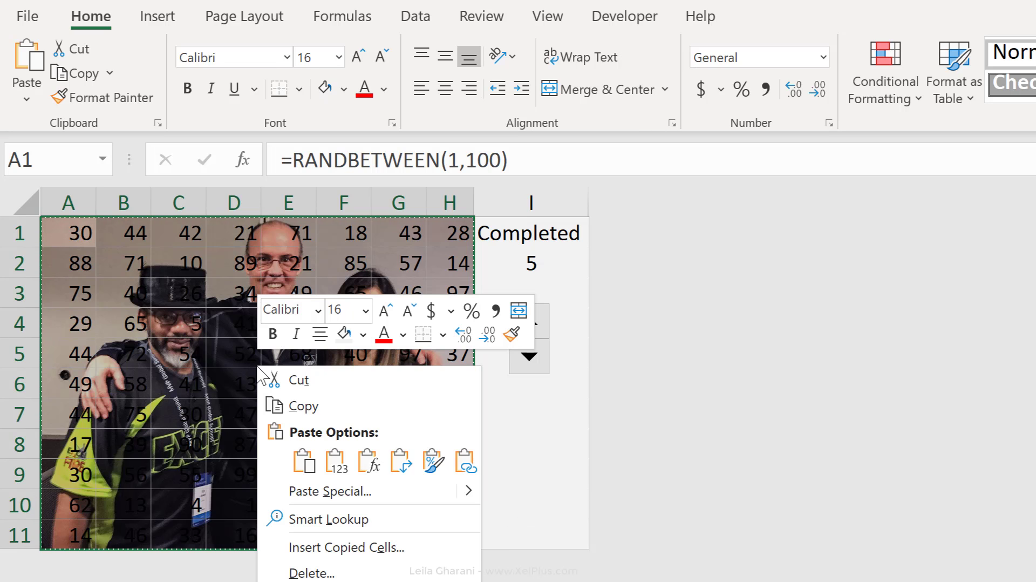
click(329, 463)
click(289, 384)
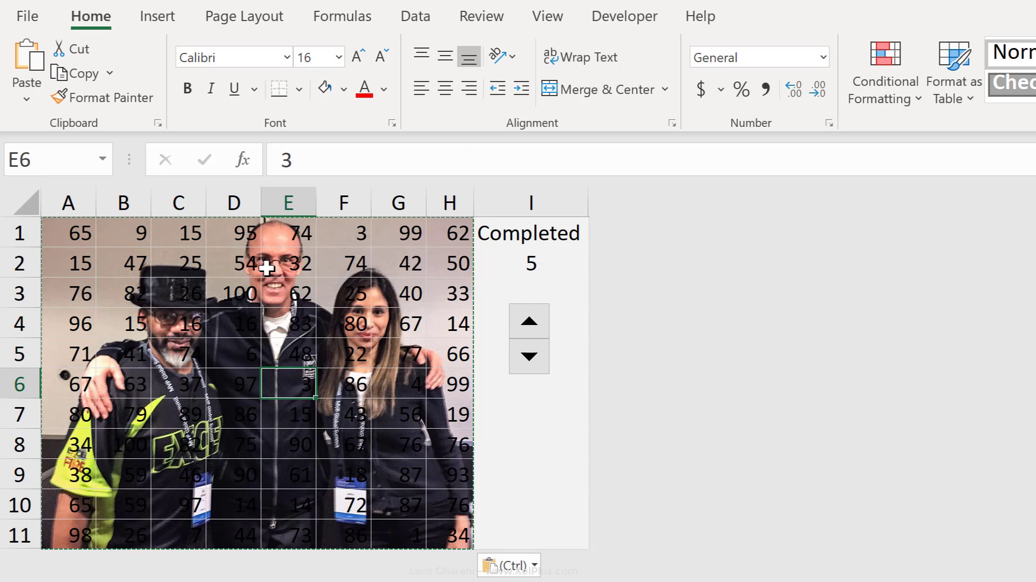
Set cell E2, over the face of the person in the middle of the photo, to 90
click(275, 265)
click(222, 291)
click(162, 345)
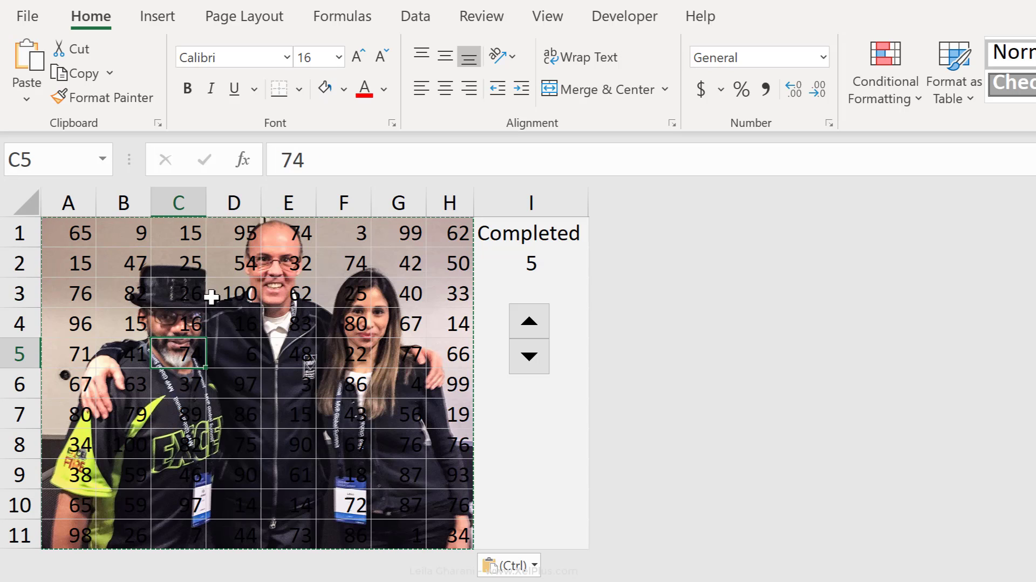
click(238, 292)
click(280, 267)
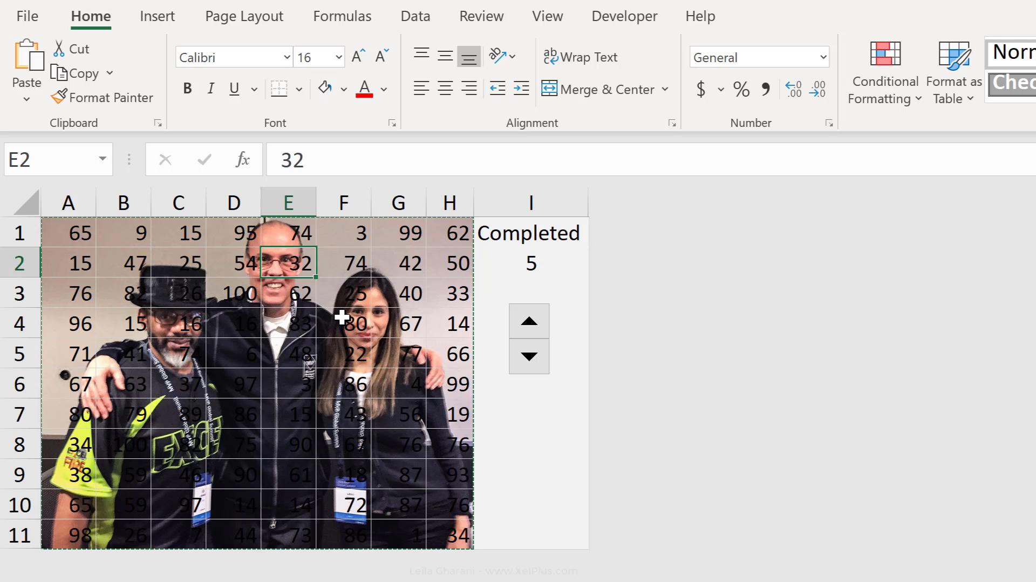
text(90)
key(Return)
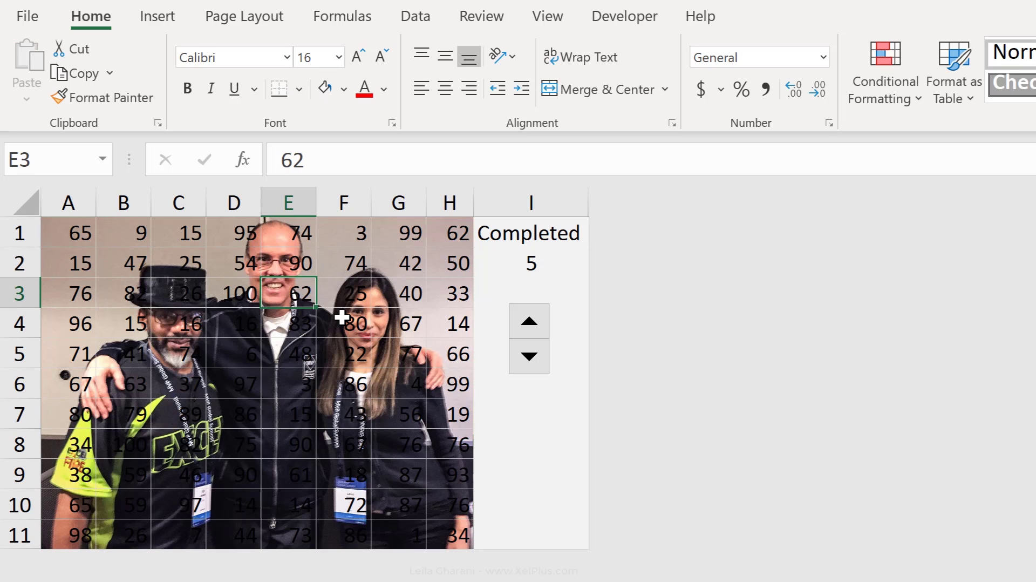
Set cell C4, over the face of the person wearing the hat, to 92
click(341, 317)
key(Left)
key(Left)
key(Left)
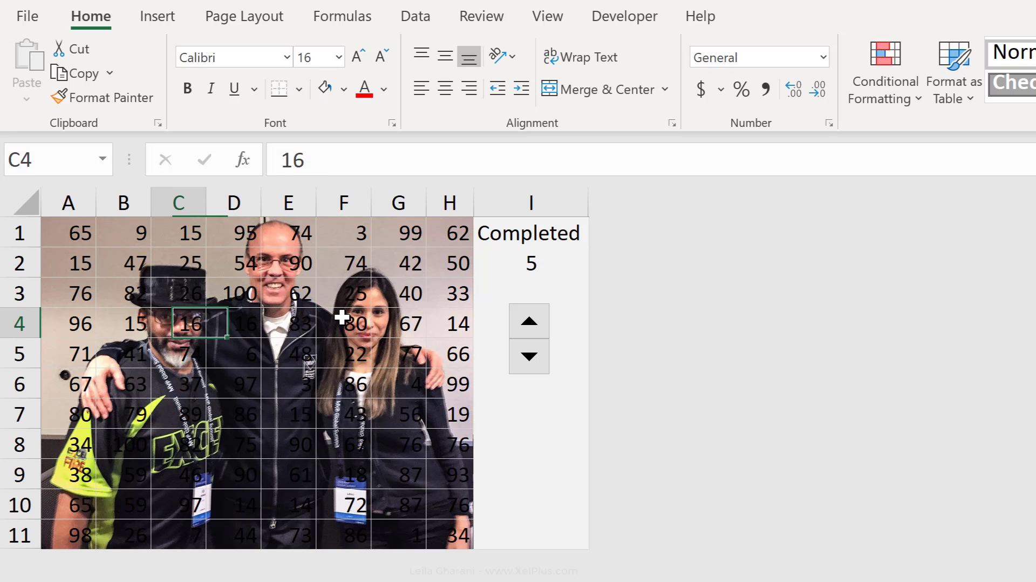
text(92)
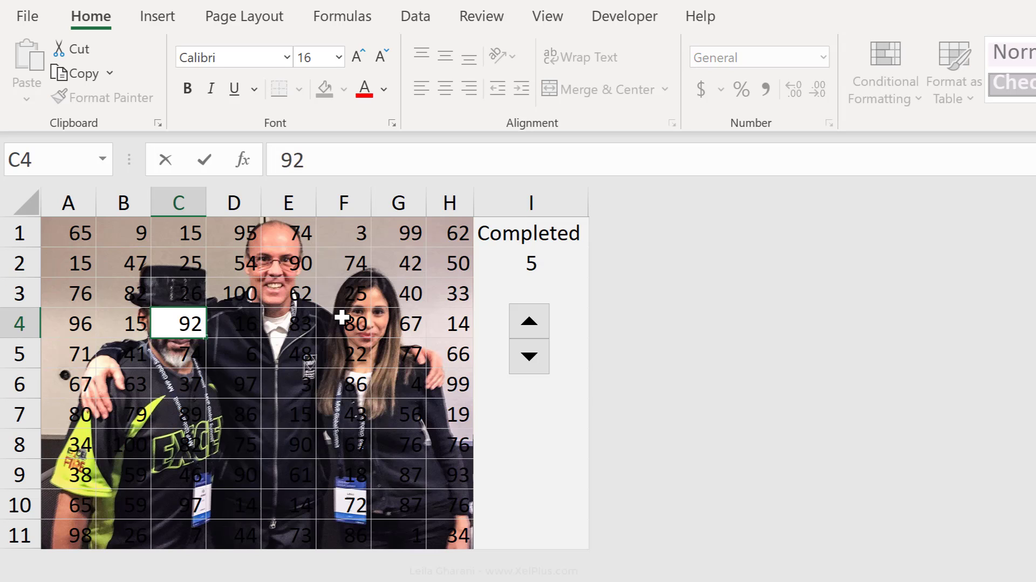
key(Up)
click(302, 356)
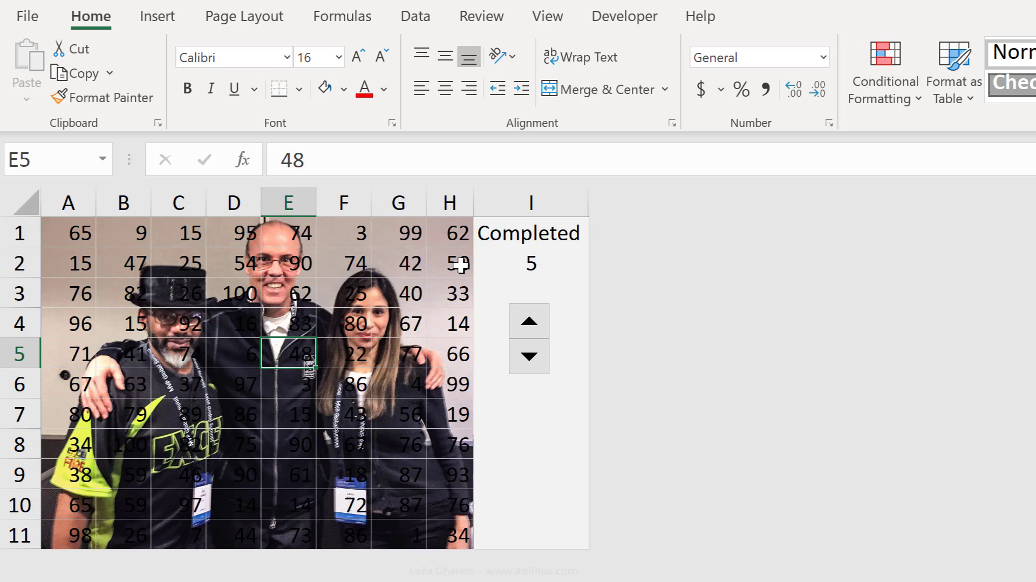
Apply a white fill to the number range A1:H11 so it covers the photo
click(509, 256)
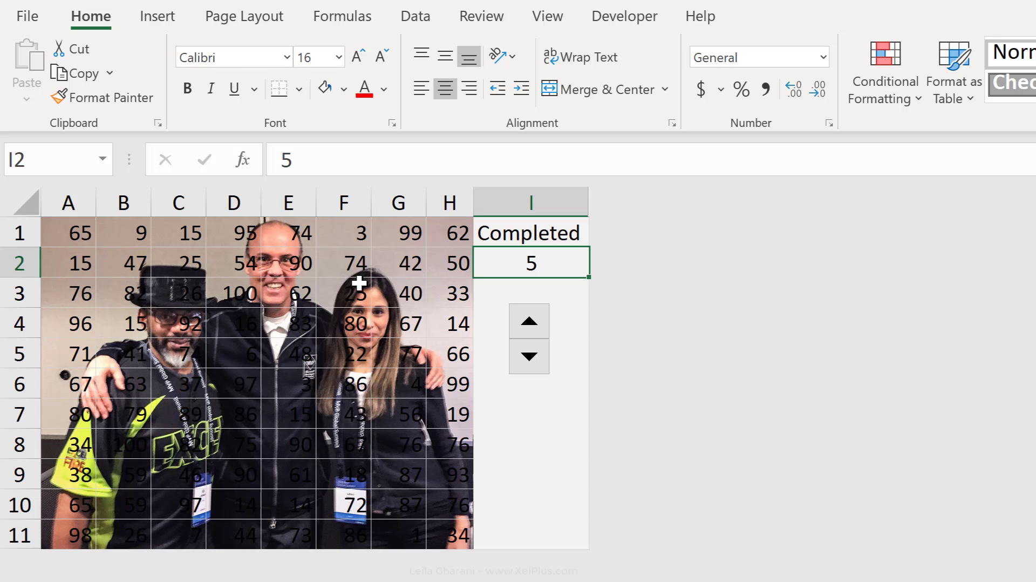
click(303, 322)
drag(104, 234, 456, 529)
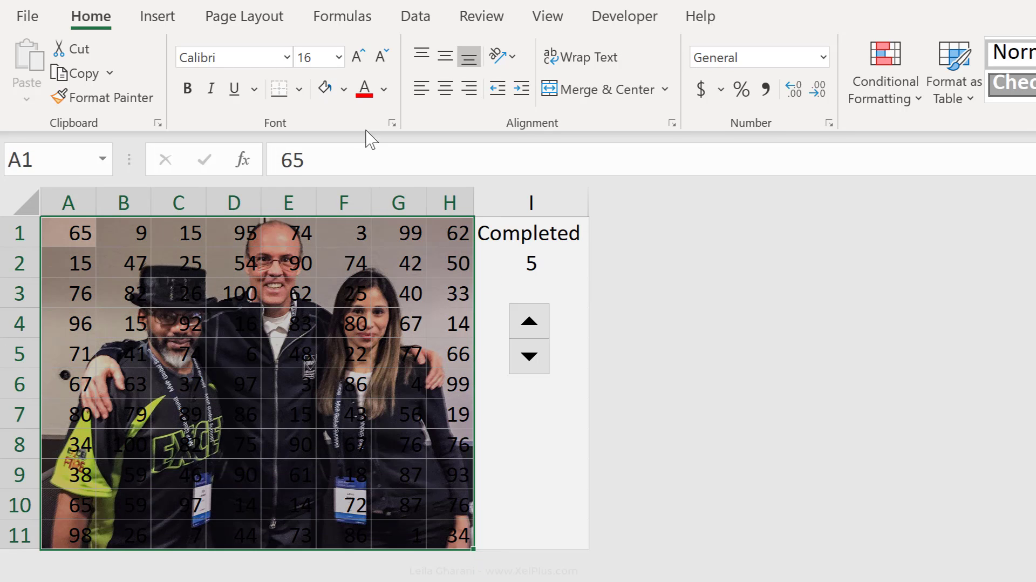
click(343, 89)
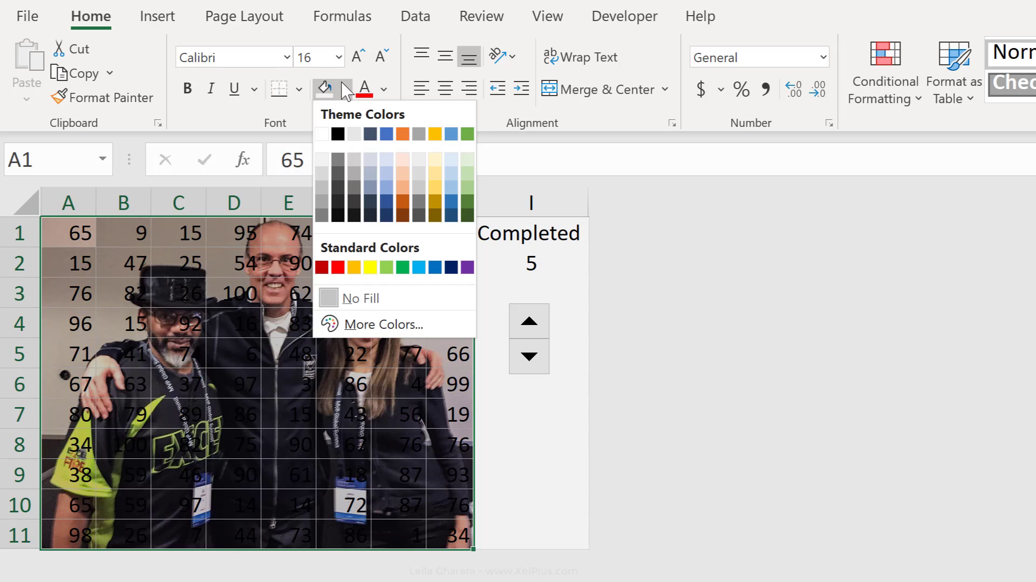
click(322, 135)
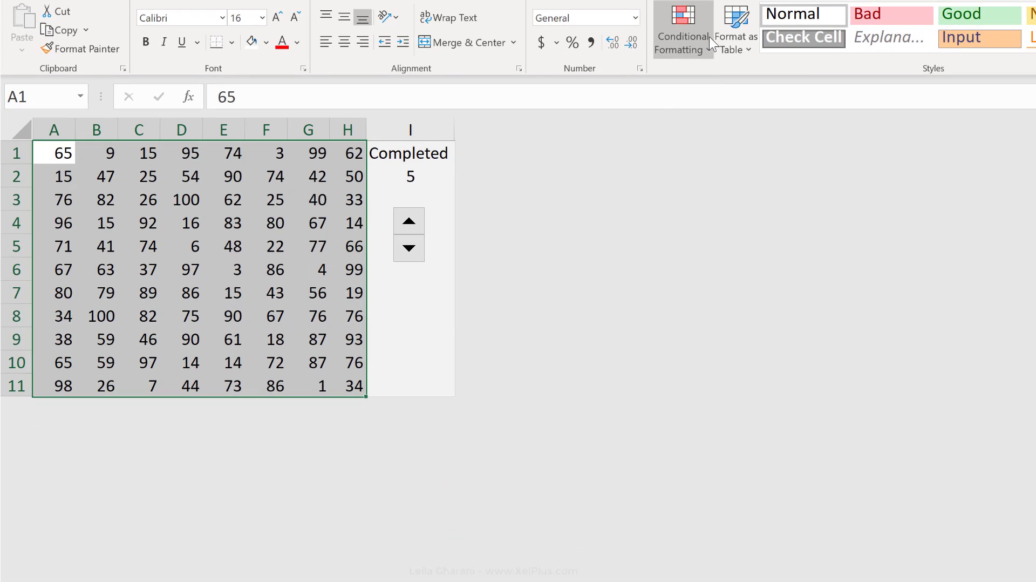
Start a new conditional formatting rule for A1:H11 that formats cells whose value is less than or equal to =$I$2
click(917, 81)
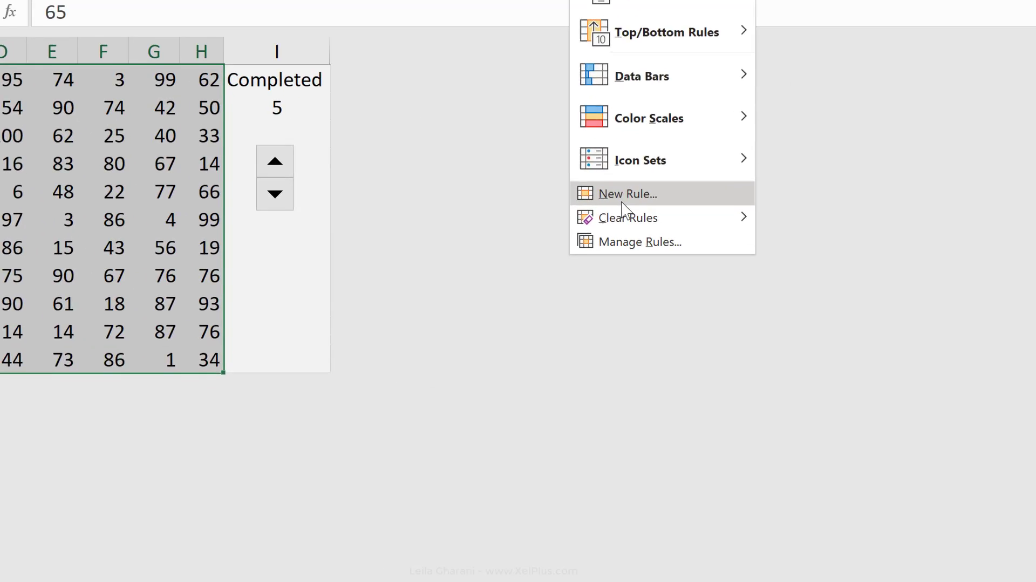
click(623, 194)
click(479, 203)
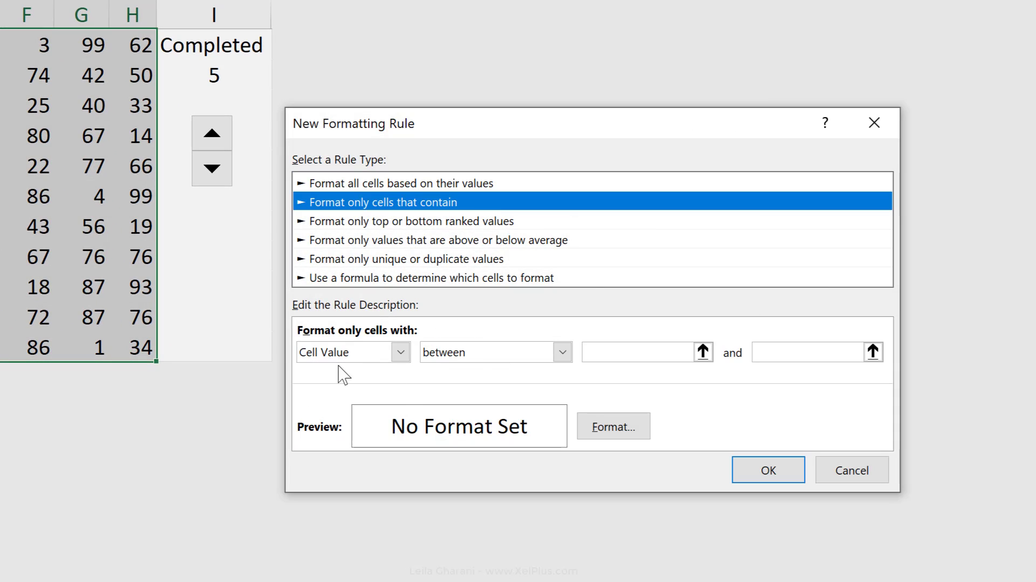
click(563, 352)
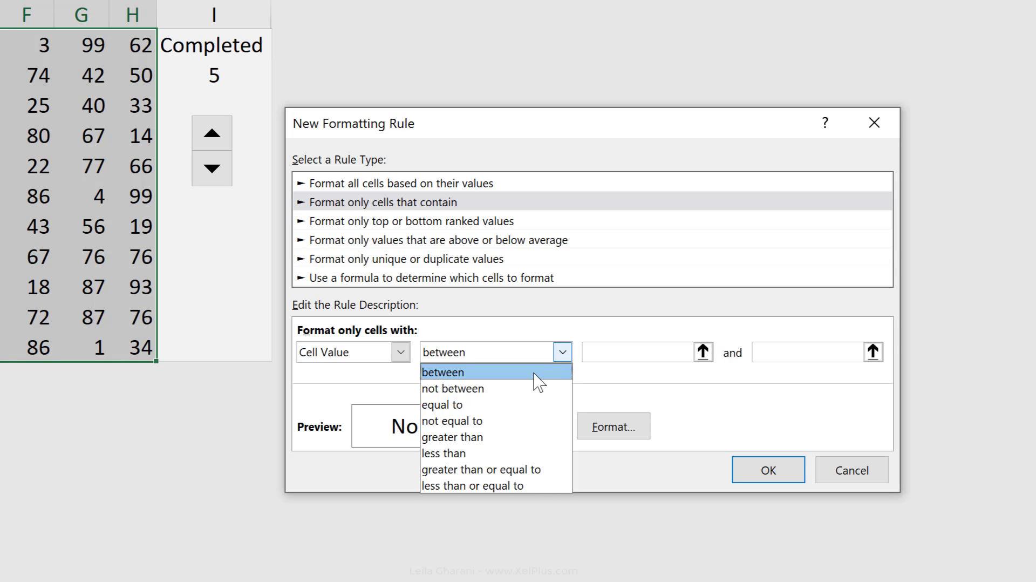
click(497, 485)
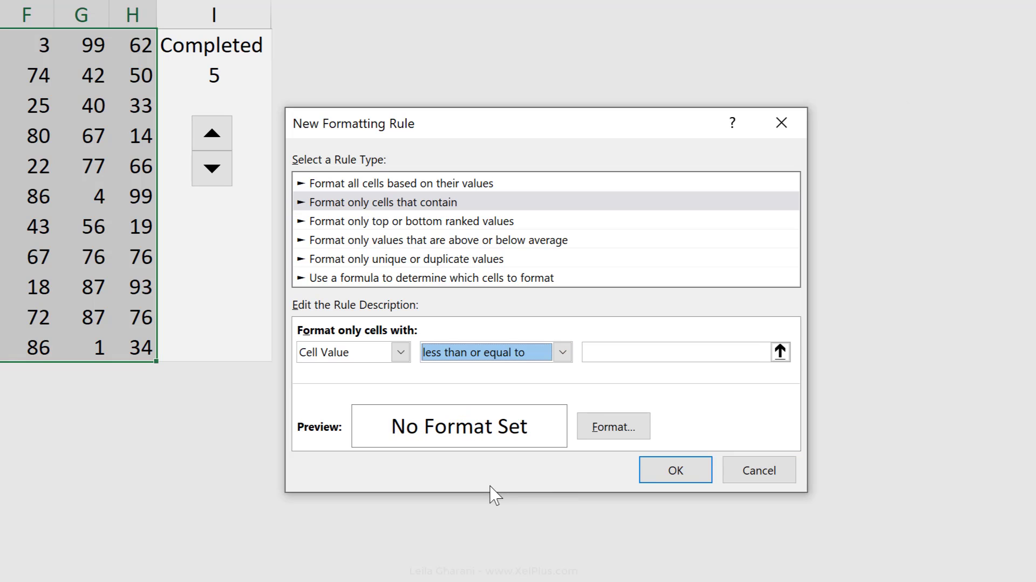
click(594, 358)
click(202, 72)
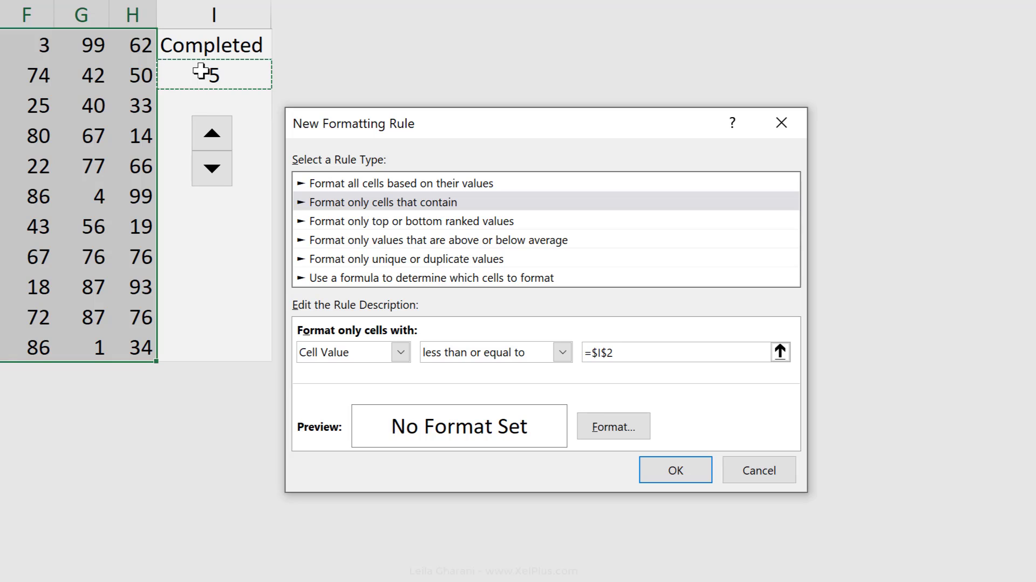
Set the rule's format to a No Color background fill and apply the rule to the range
click(623, 429)
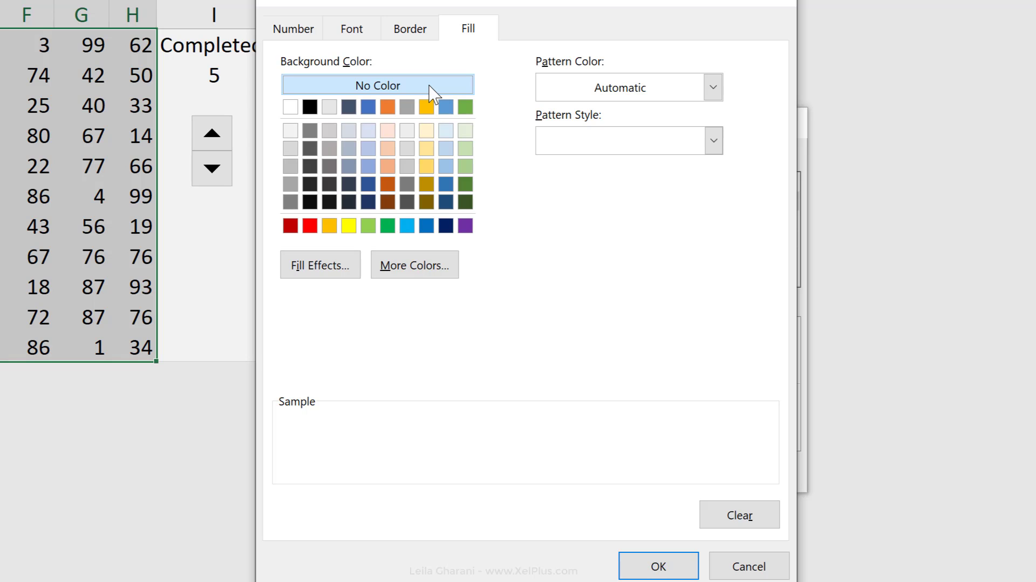
click(656, 566)
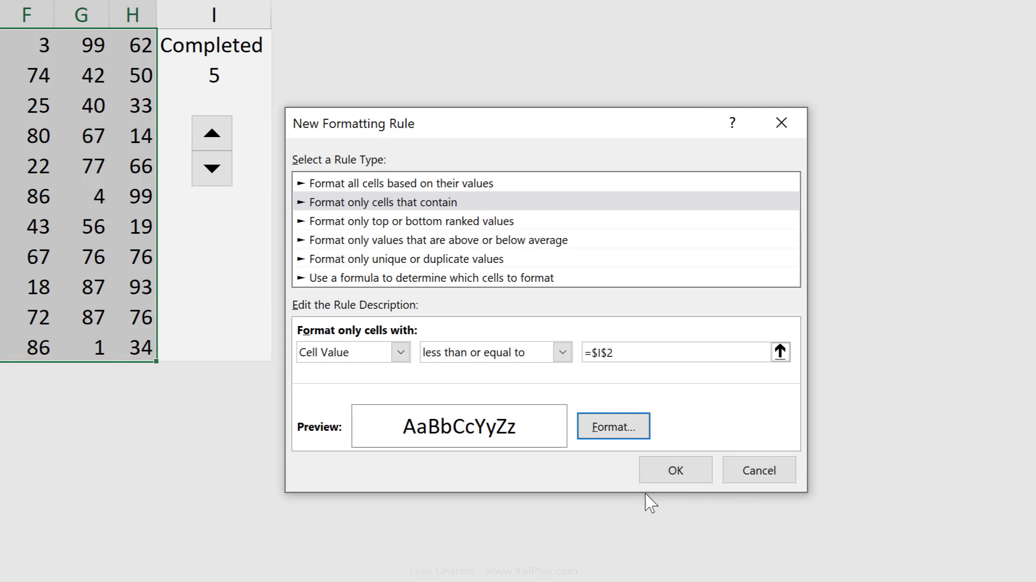
click(675, 470)
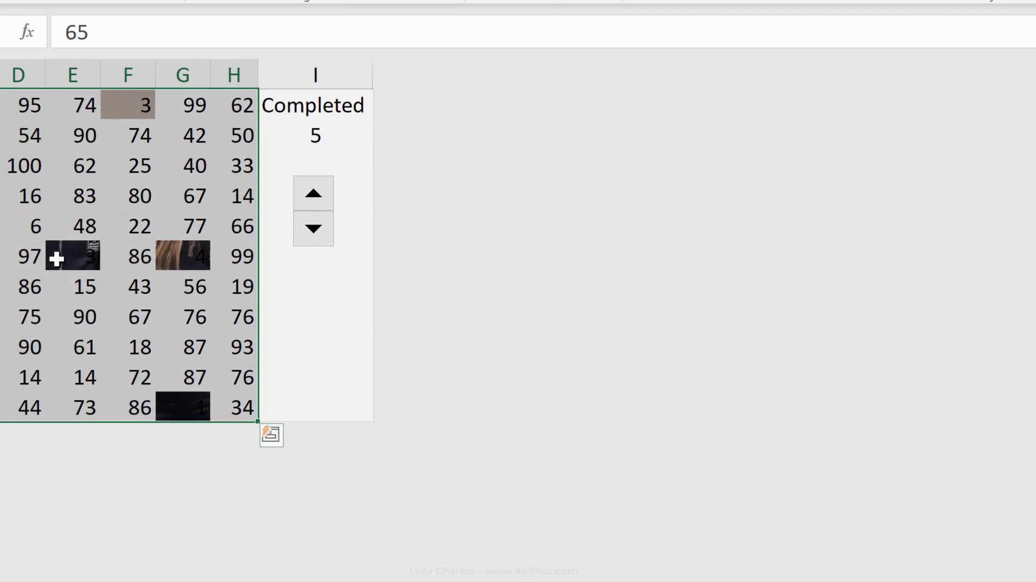
click(65, 257)
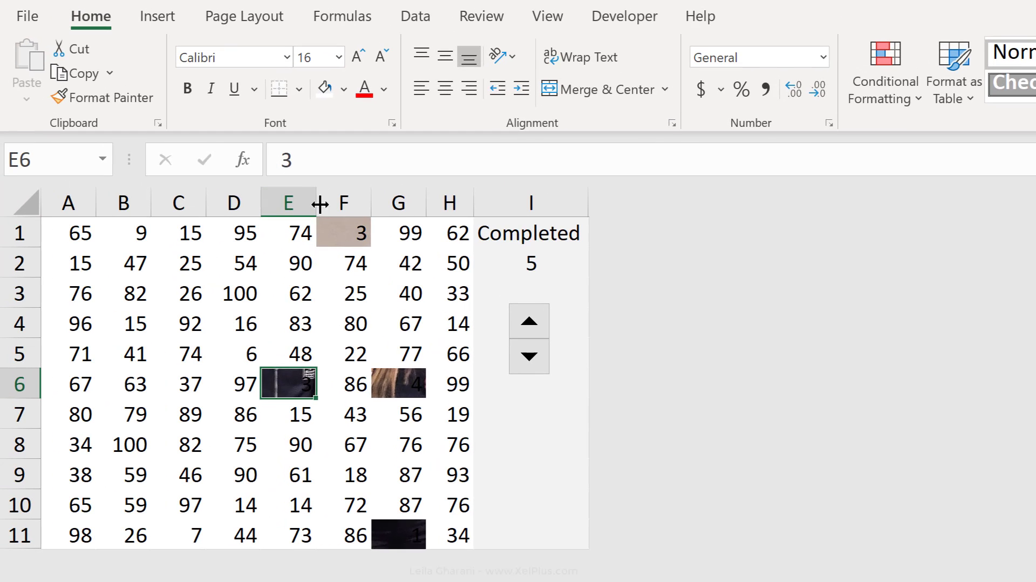
Compare the values of the revealed cells F1, G6 and G11 with the Completed value in I2
click(343, 225)
click(408, 386)
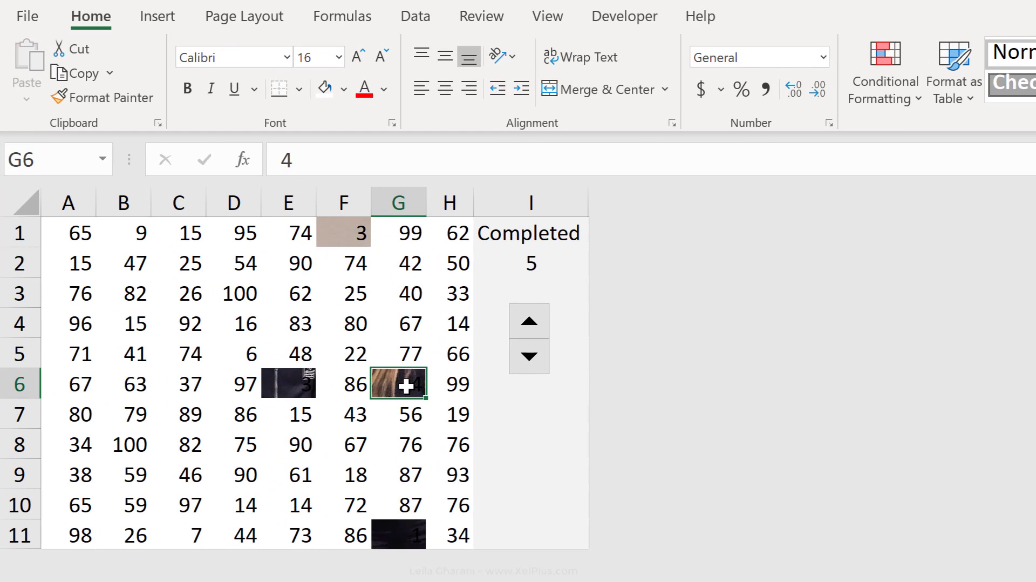
click(412, 528)
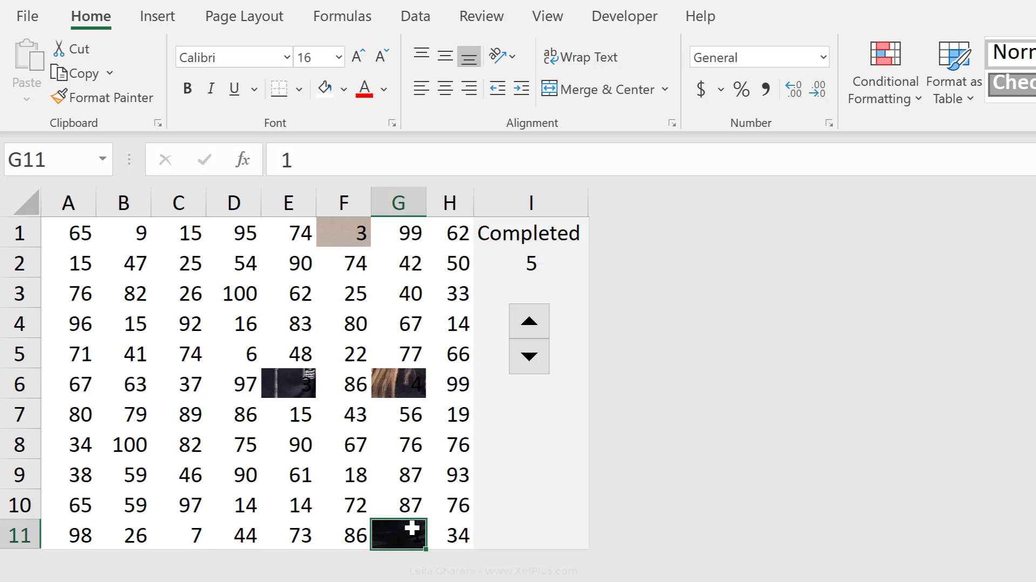
click(518, 261)
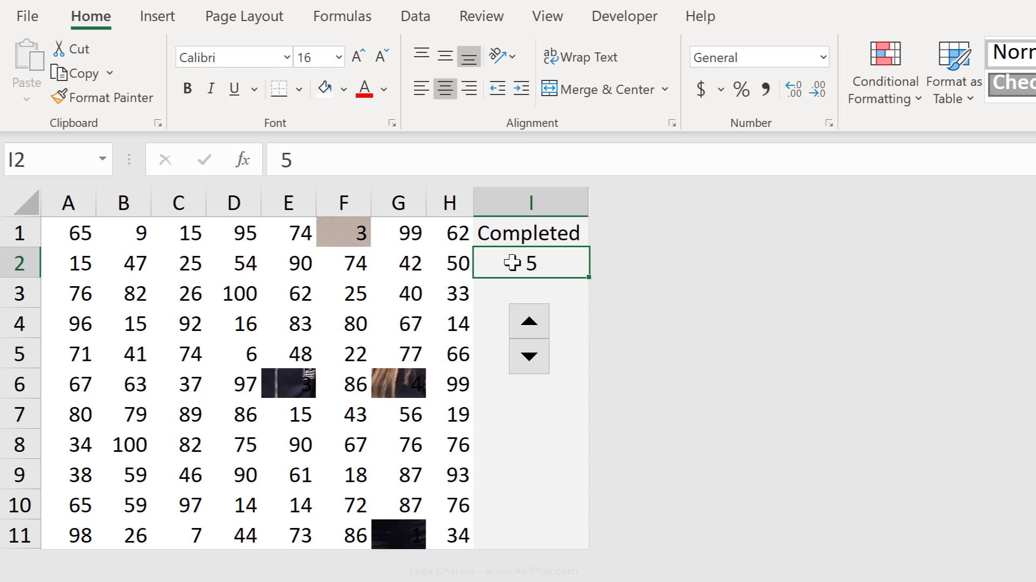
Test the photo reveal by raising the Completed value to 30 with the spin button
click(527, 322)
click(528, 322)
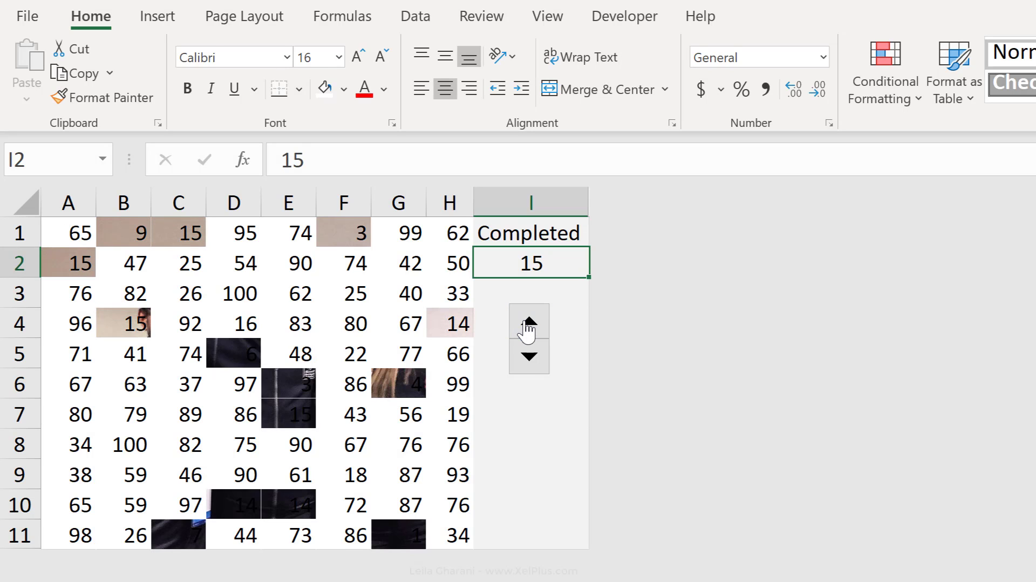
click(528, 322)
click(527, 322)
click(527, 322)
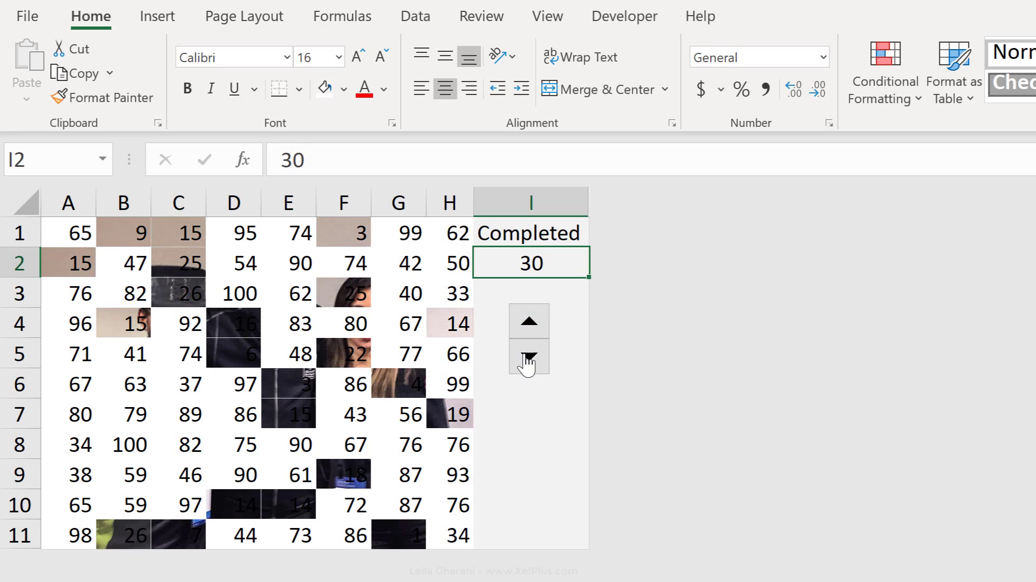
Lower the Completed value in I2 to 0 with the spin button so the photo is fully covered
click(528, 358)
click(528, 357)
click(528, 357)
click(527, 357)
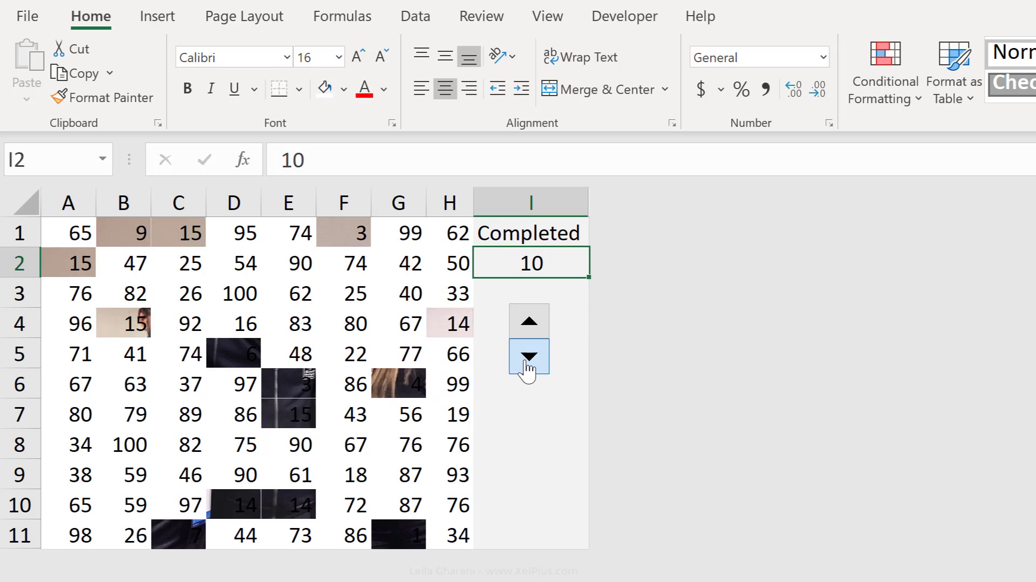
click(527, 357)
click(528, 357)
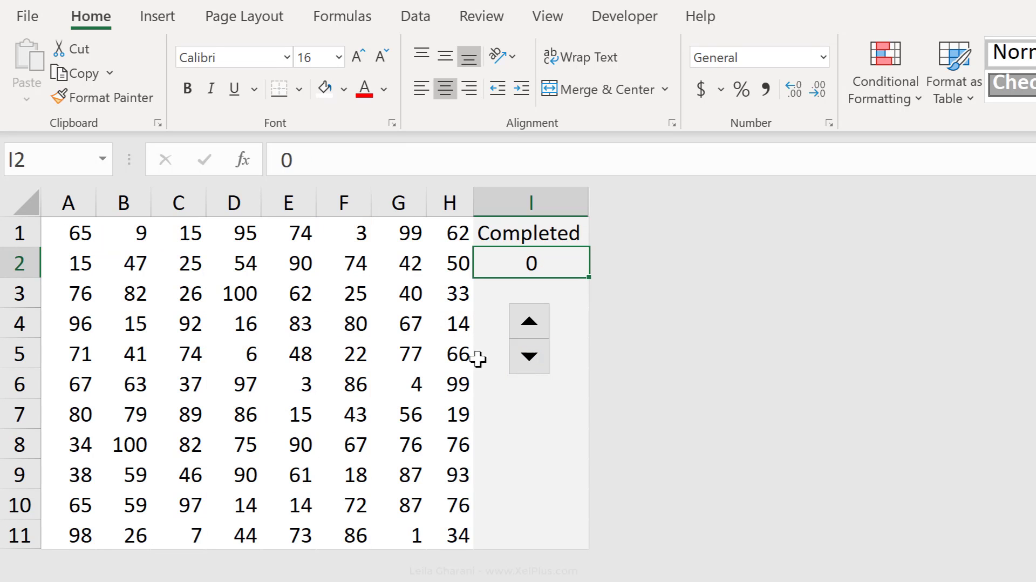
Hide the numbers in A1:H11 by applying the custom number format ;; to the range
drag(63, 242, 446, 538)
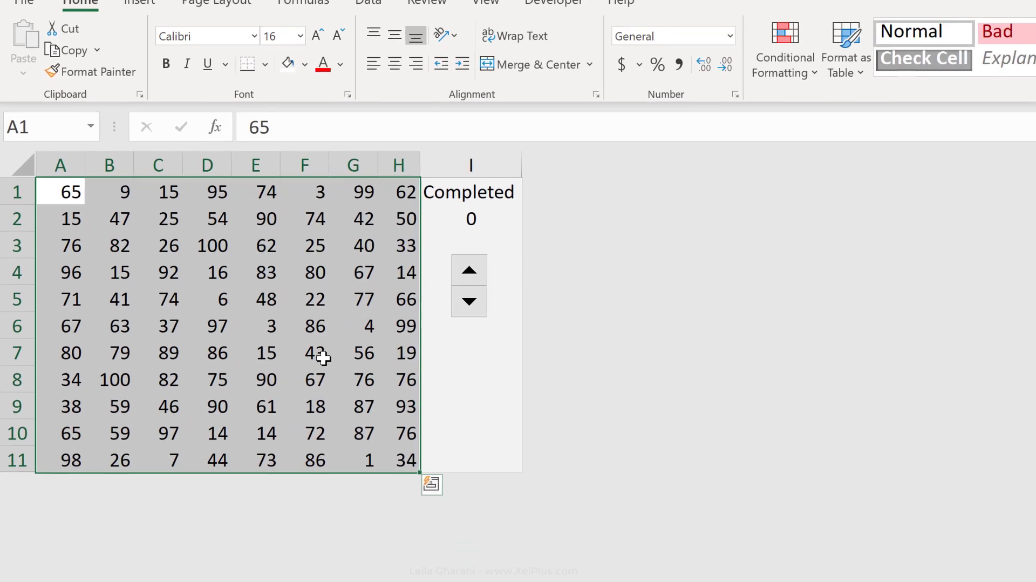
key(ctrl+1)
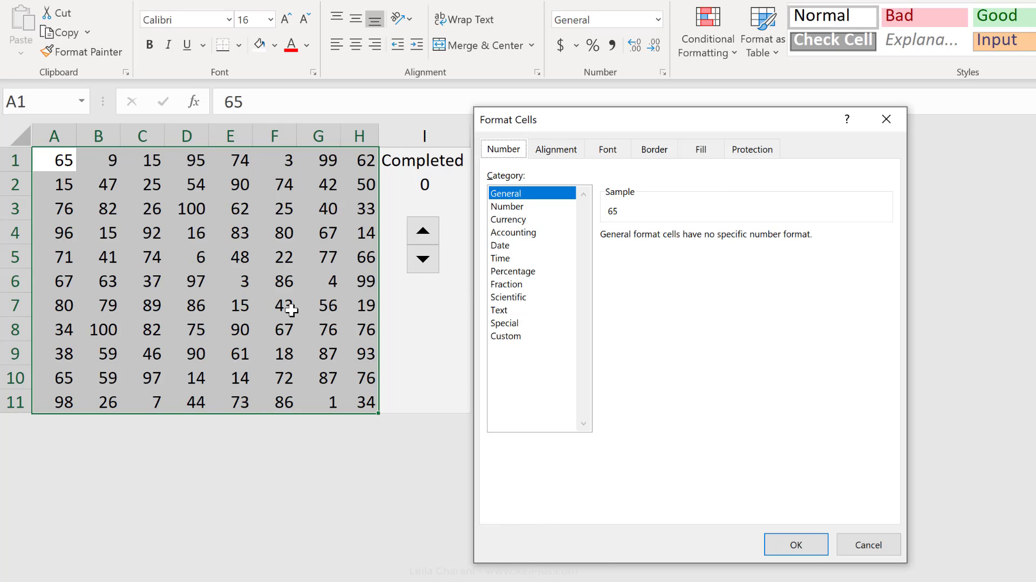
click(506, 336)
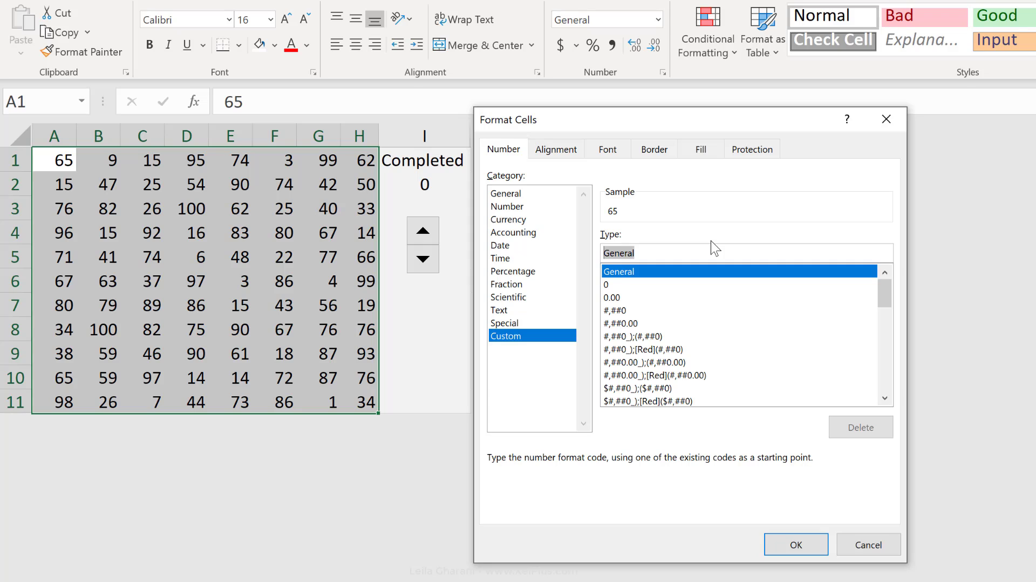
text(;;)
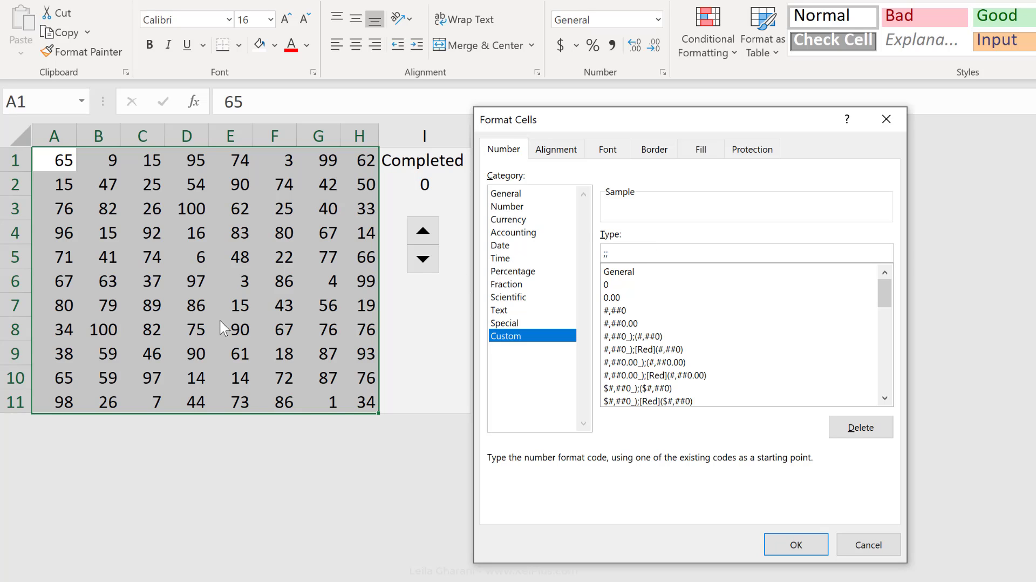
click(795, 544)
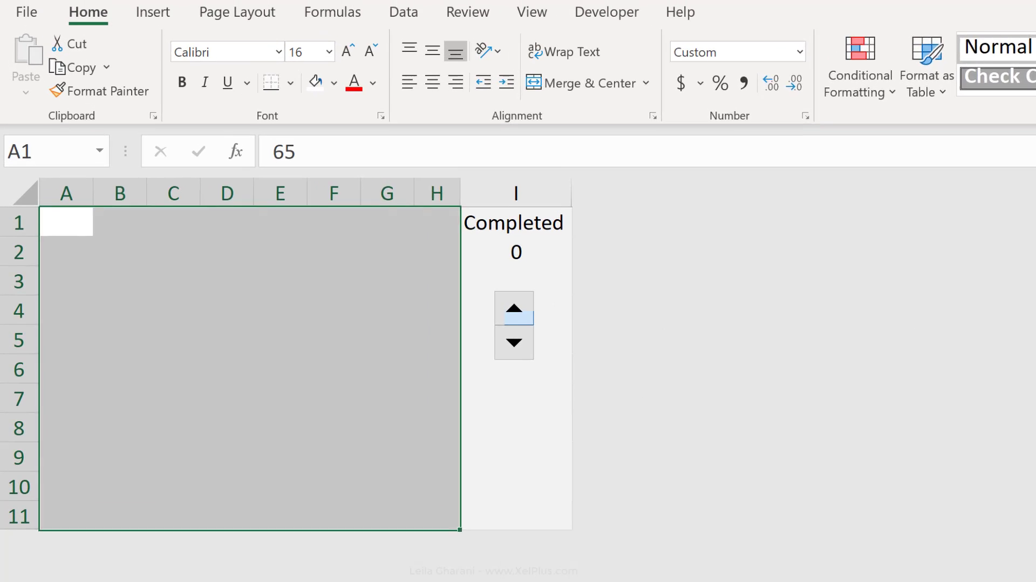
click(402, 487)
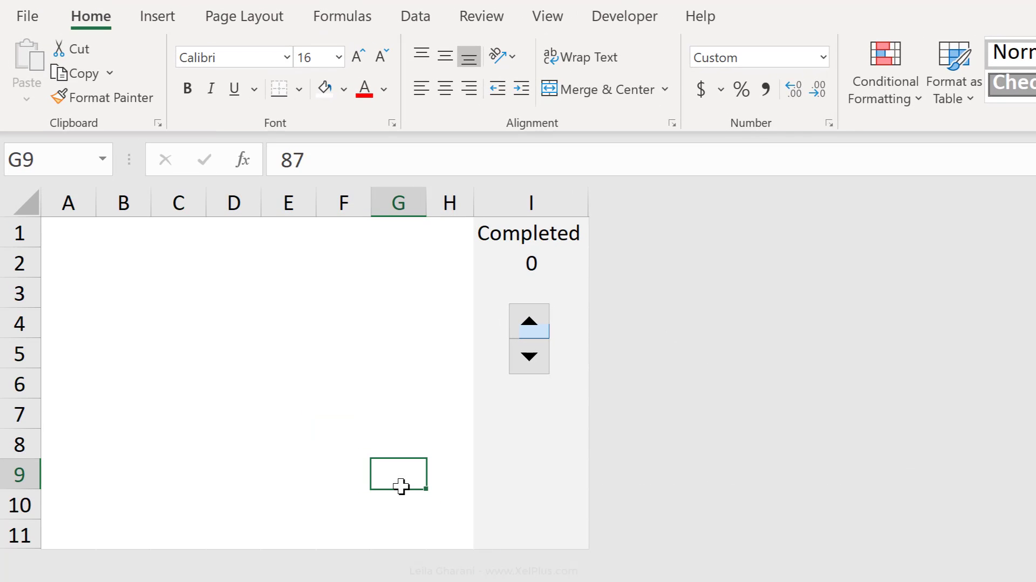
click(528, 542)
Raise the Completed value to 100 with the spin button to reveal the whole photo
click(528, 327)
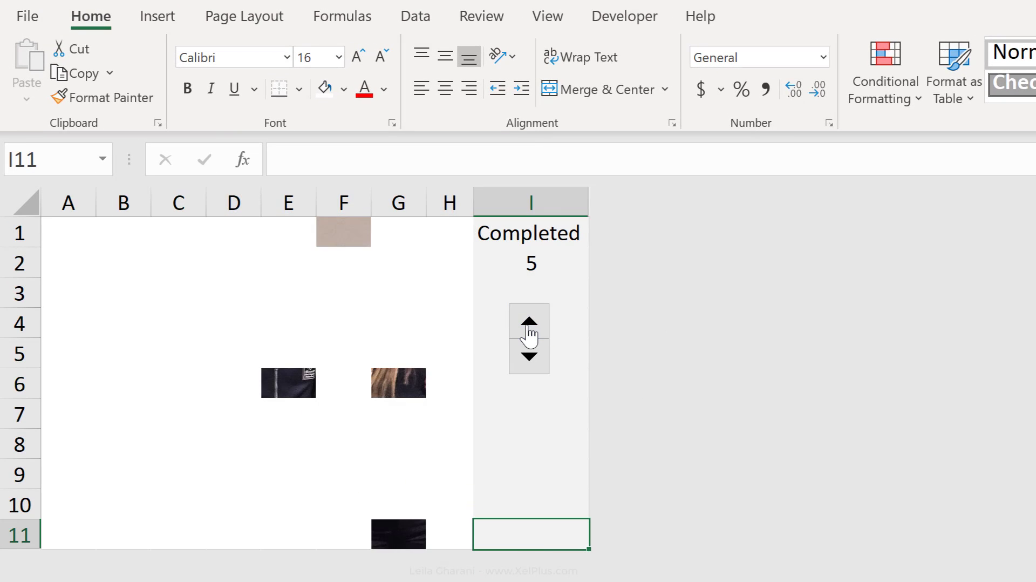
click(528, 327)
click(529, 326)
click(528, 326)
click(528, 326)
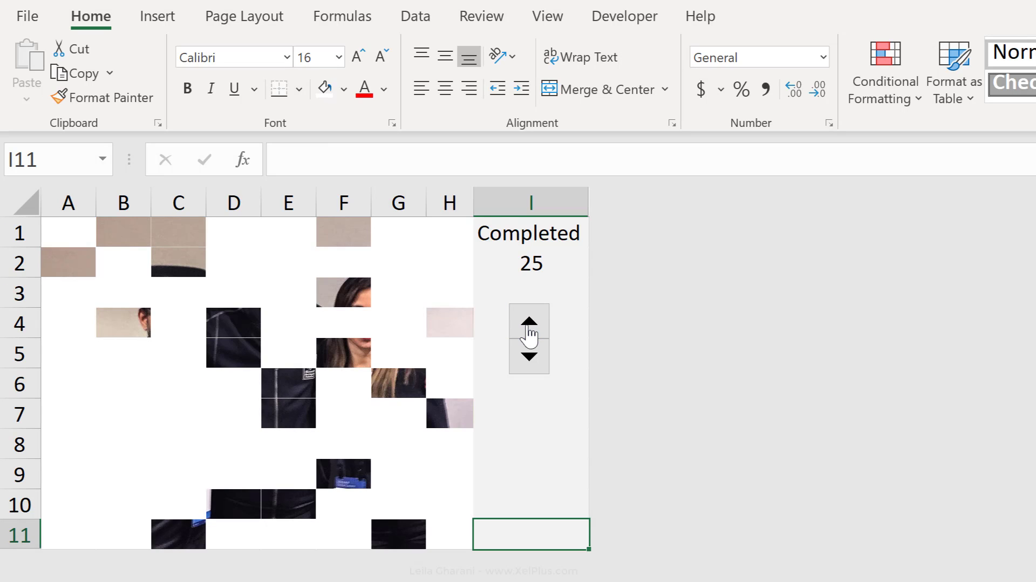
click(529, 326)
click(529, 327)
click(529, 327)
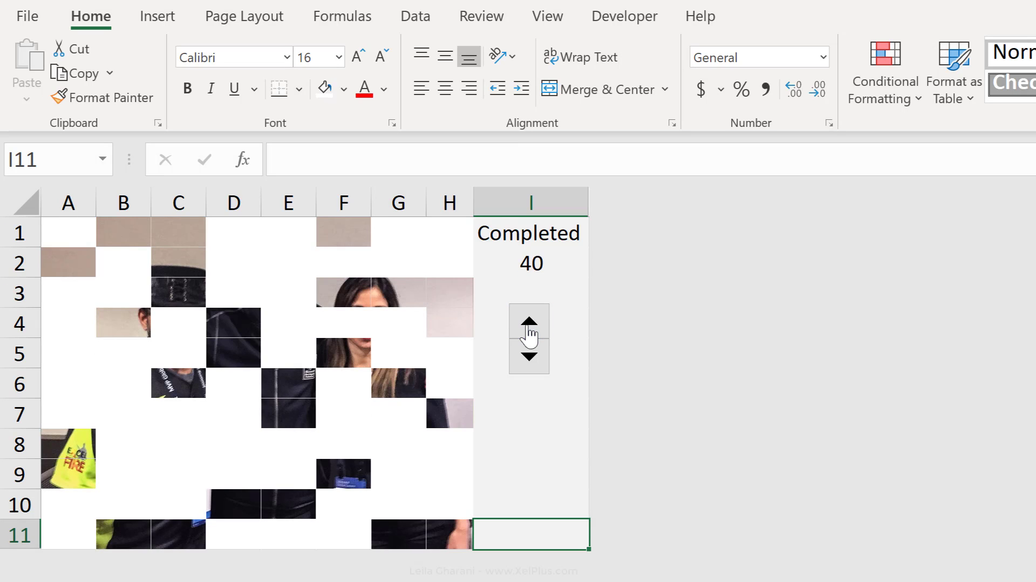
click(529, 327)
click(528, 327)
click(529, 326)
click(529, 326)
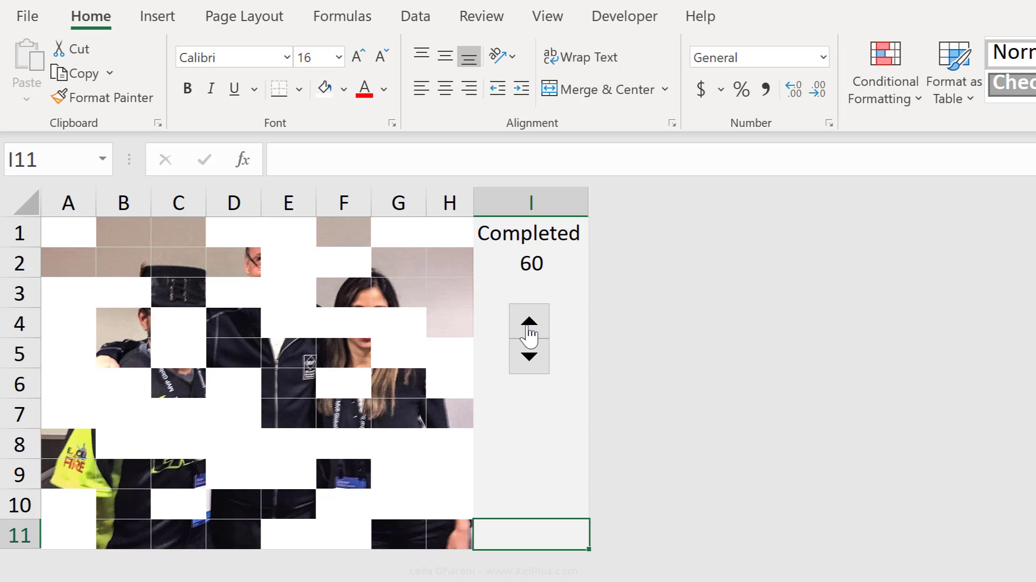
click(529, 327)
click(529, 326)
click(529, 327)
click(529, 326)
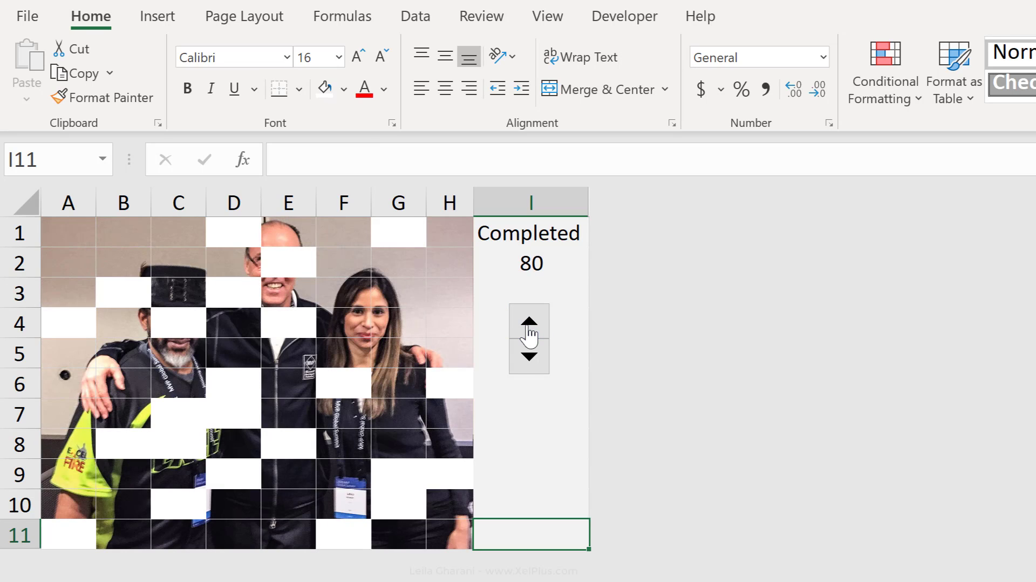
click(529, 327)
click(529, 326)
click(529, 327)
click(528, 327)
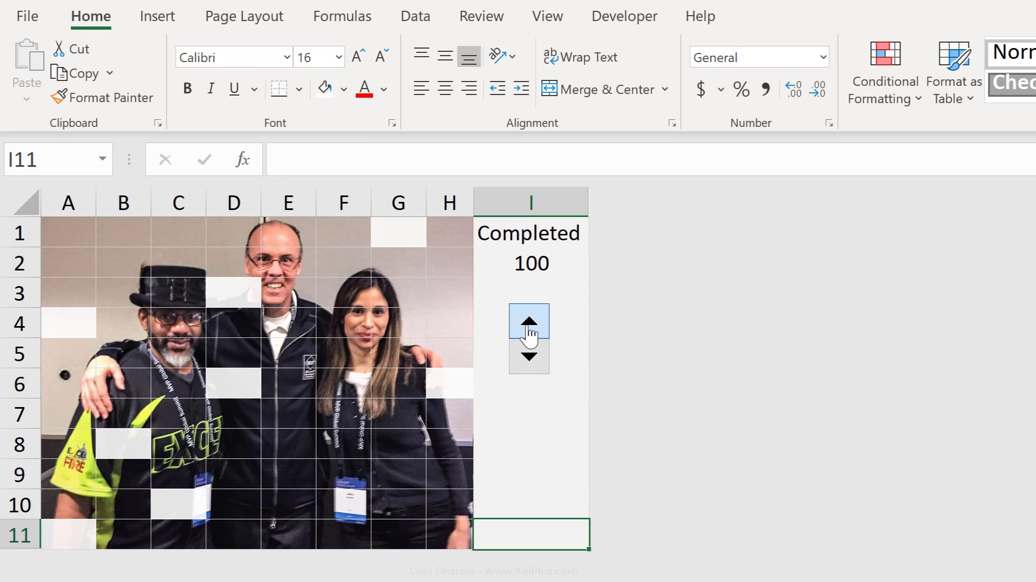